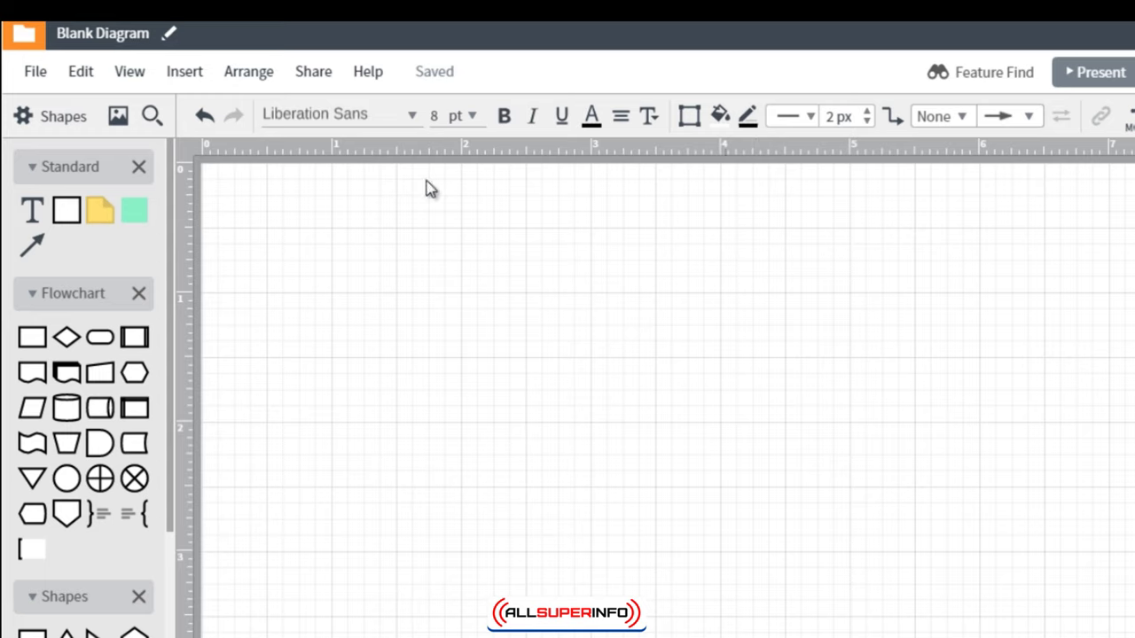
Add a square box labelled "Front End Offer" to the blank diagram and shift it slightly down
drag(75, 227, 427, 321)
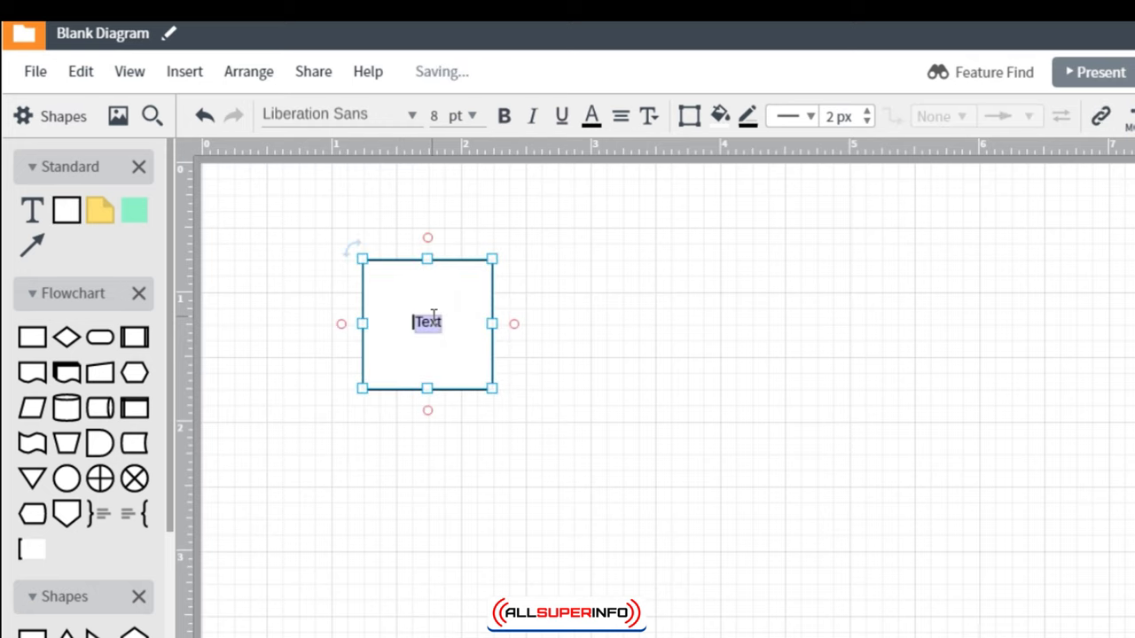
text(Fromt End Offer)
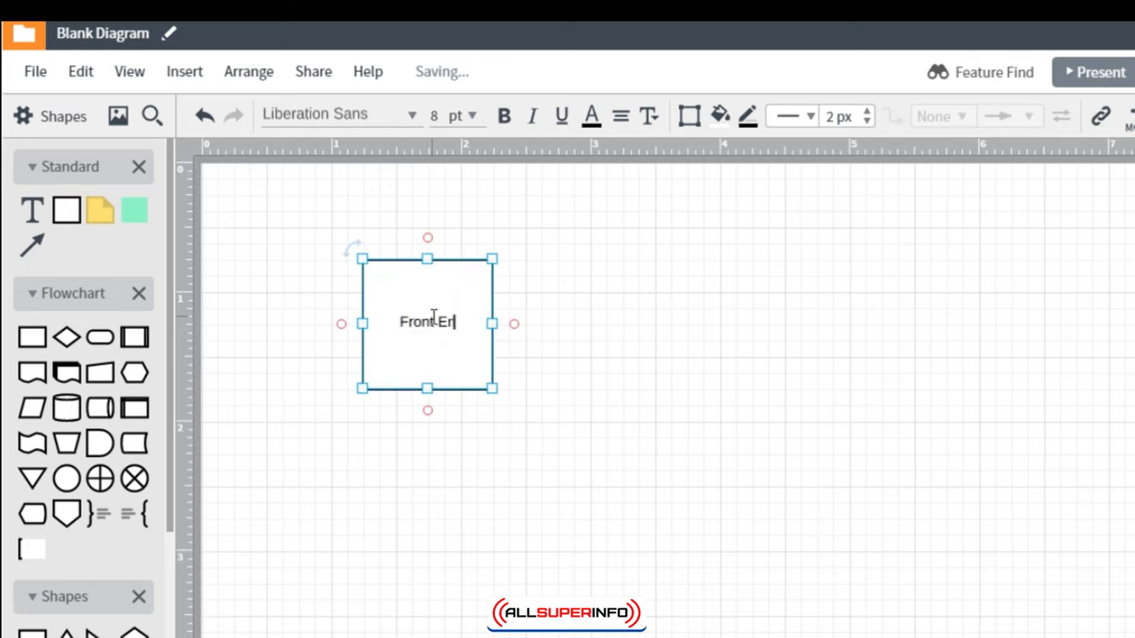
click(608, 357)
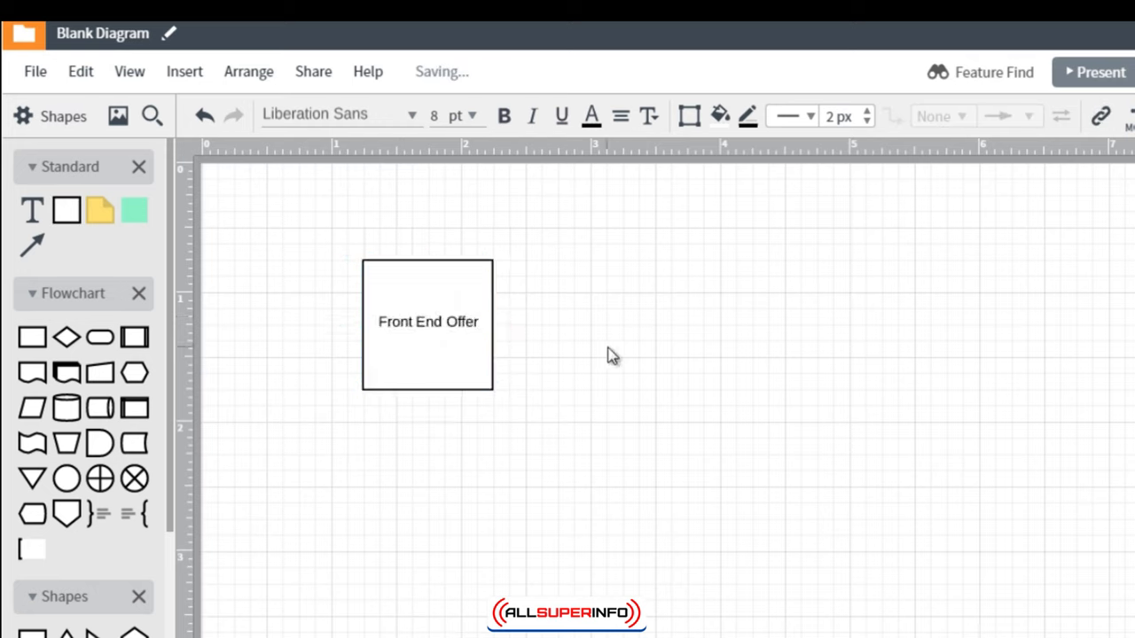
drag(444, 334, 448, 387)
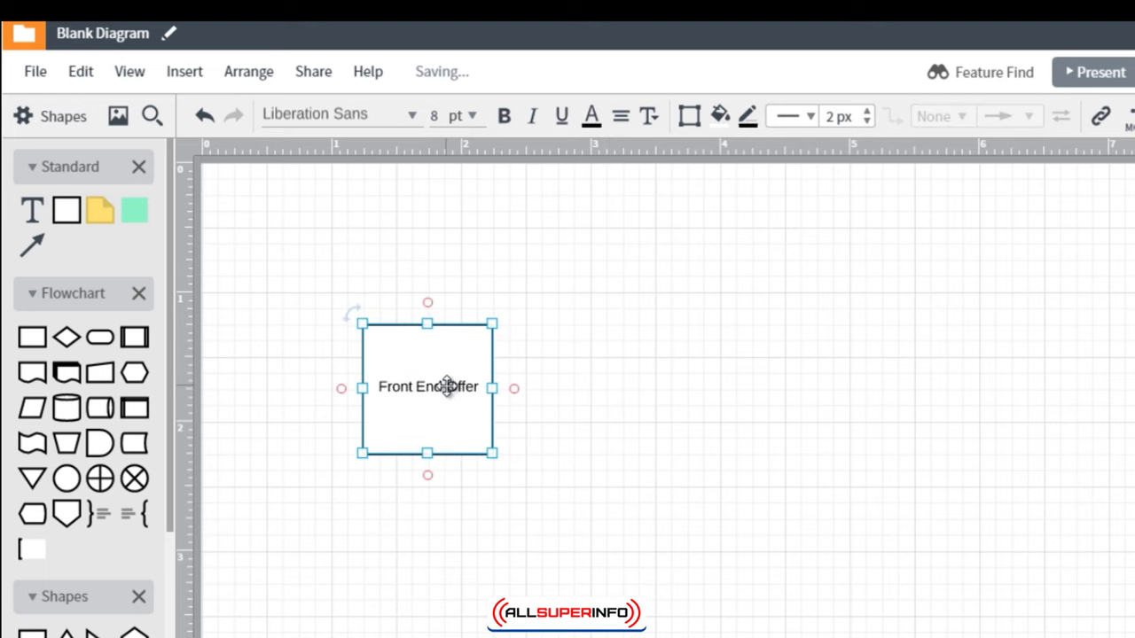
Append "(Video Course)" to the label of the Front End Offer box
double_click(448, 386)
click(469, 394)
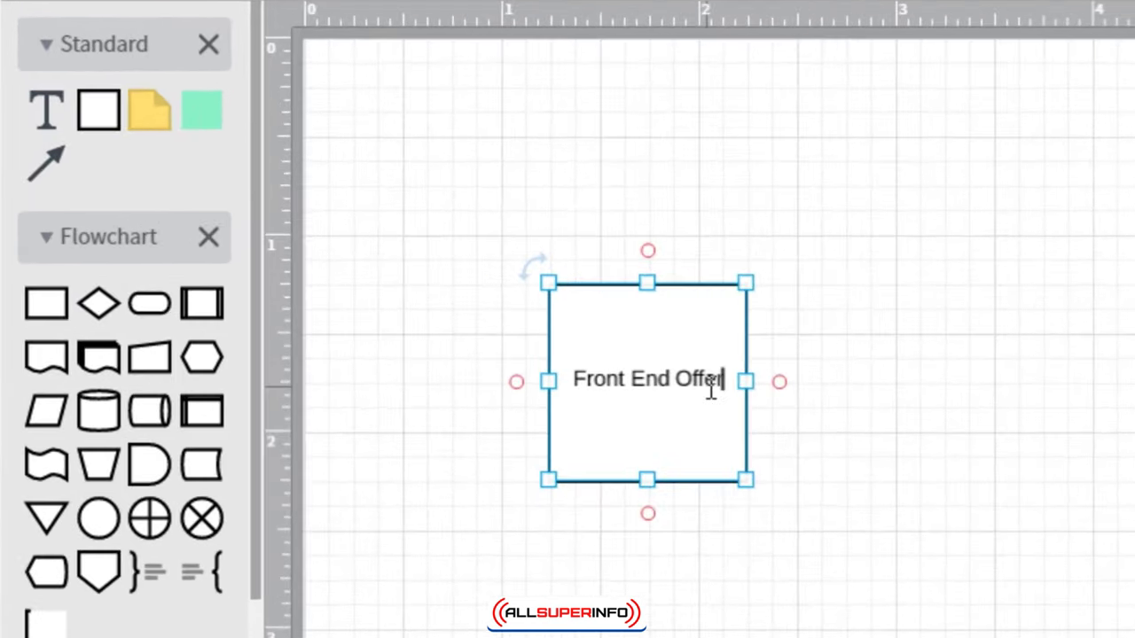
text(()
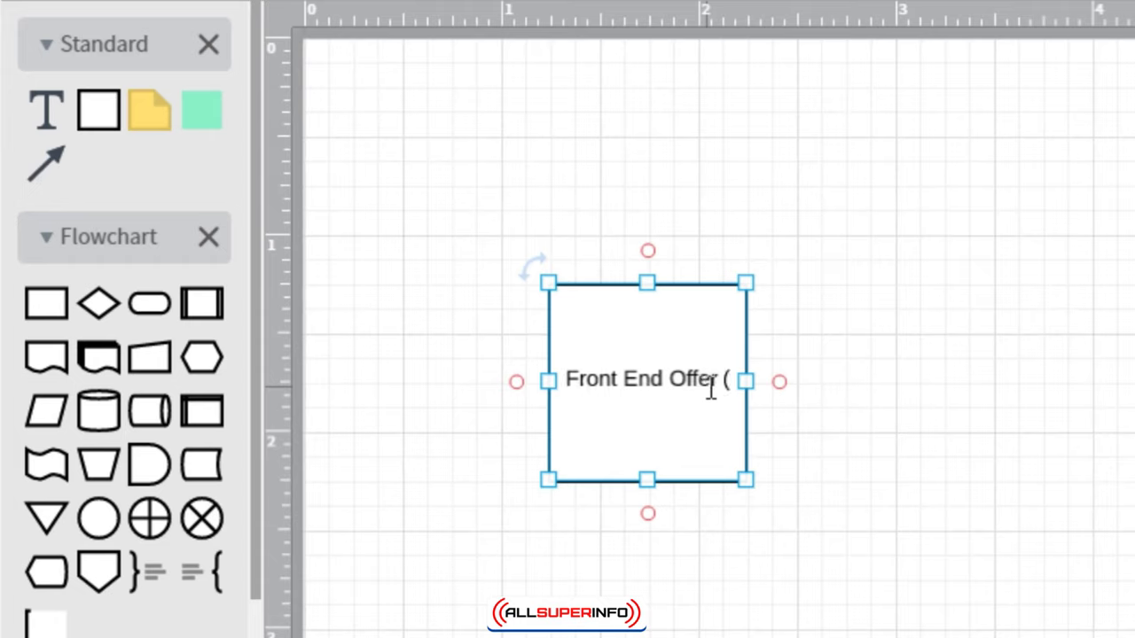
text(Video)
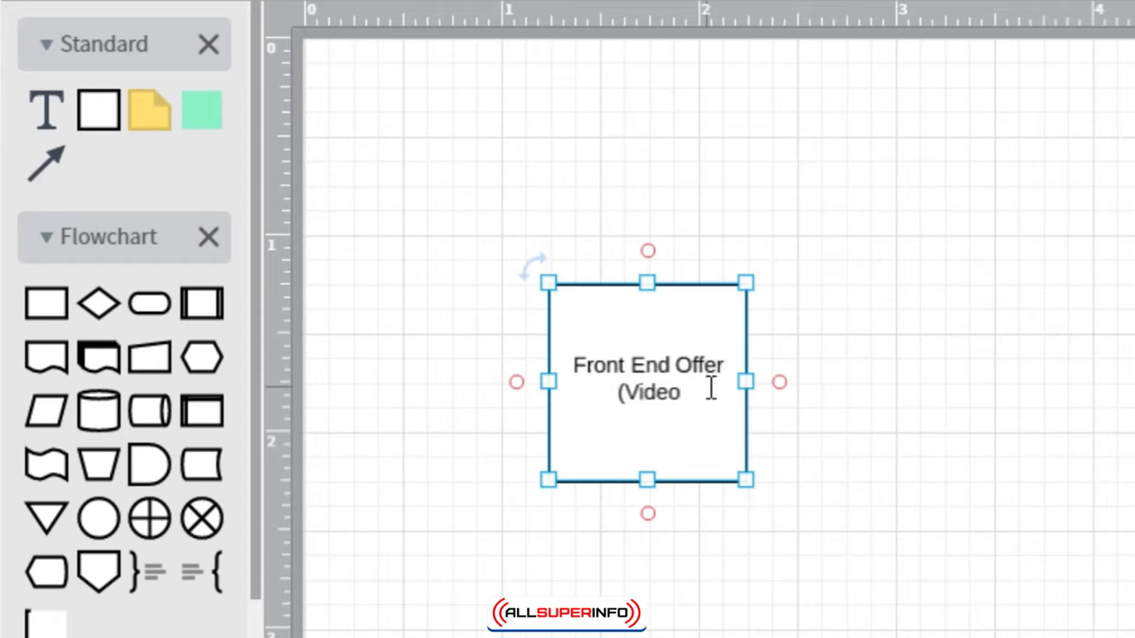
text( Course))
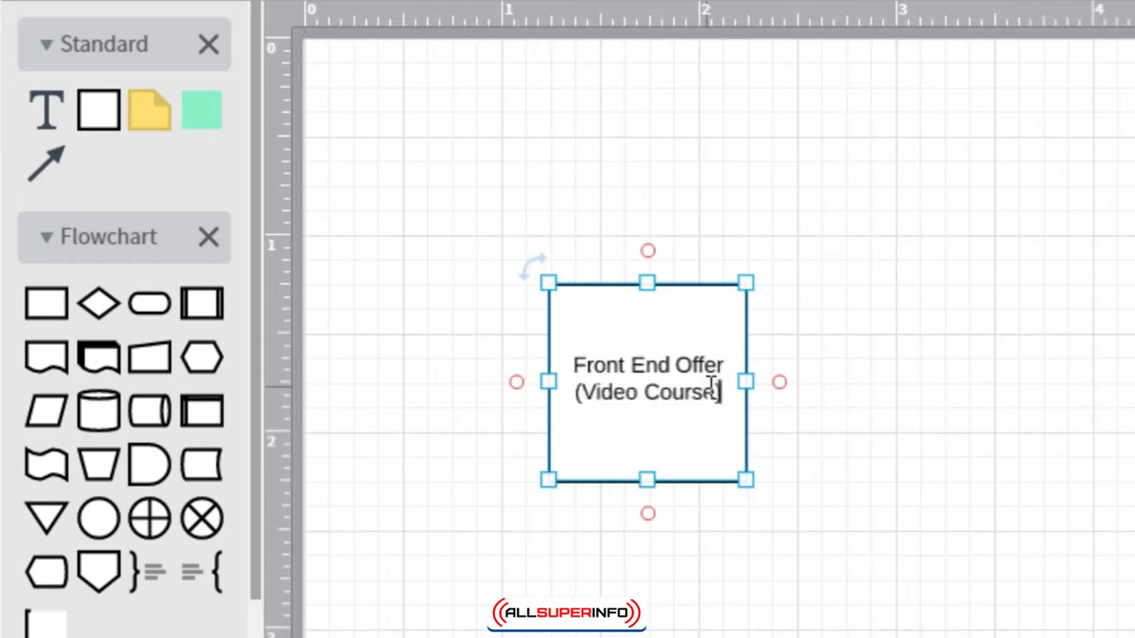
key(Escape)
click(905, 387)
Replace the bracketed words in the Front End Offer label with "Software"
double_click(689, 400)
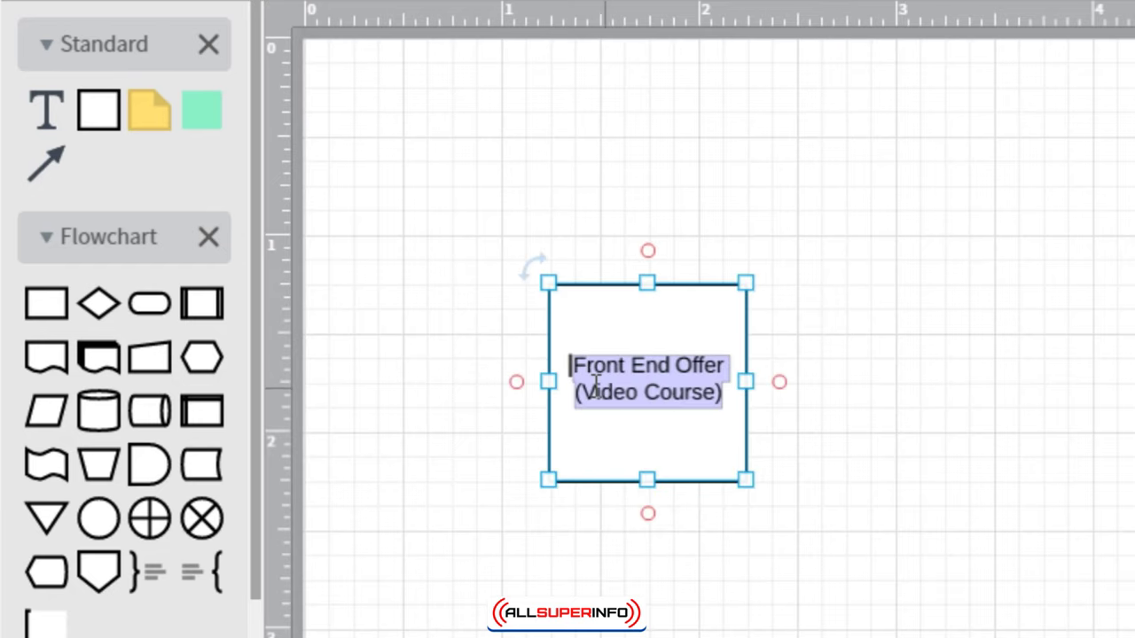
click(588, 391)
drag(588, 392, 719, 394)
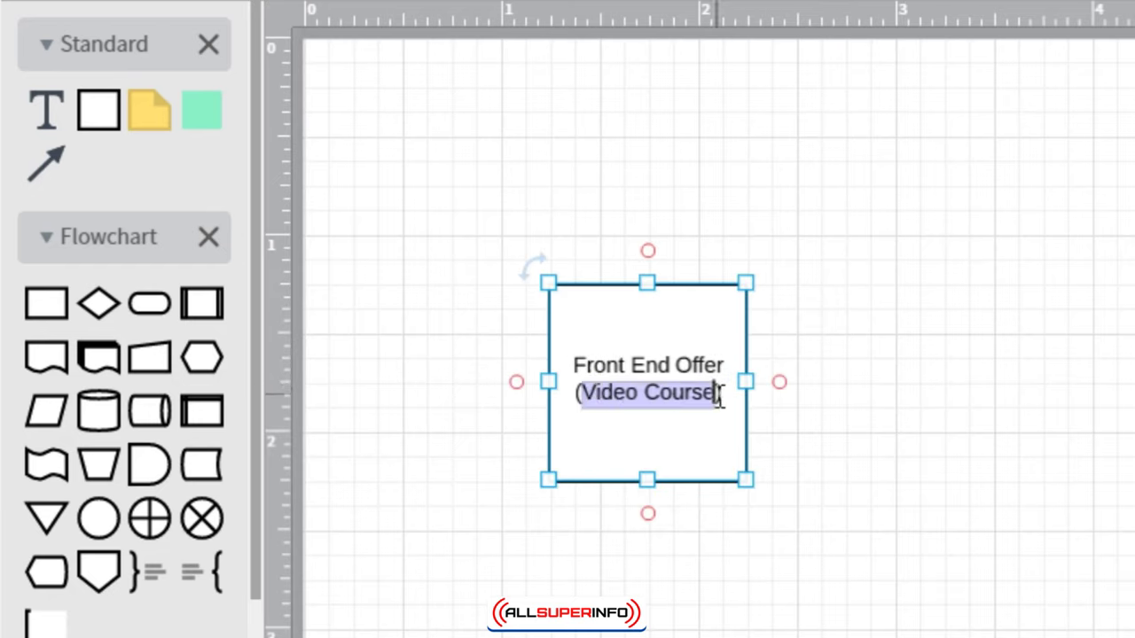
text(Software)
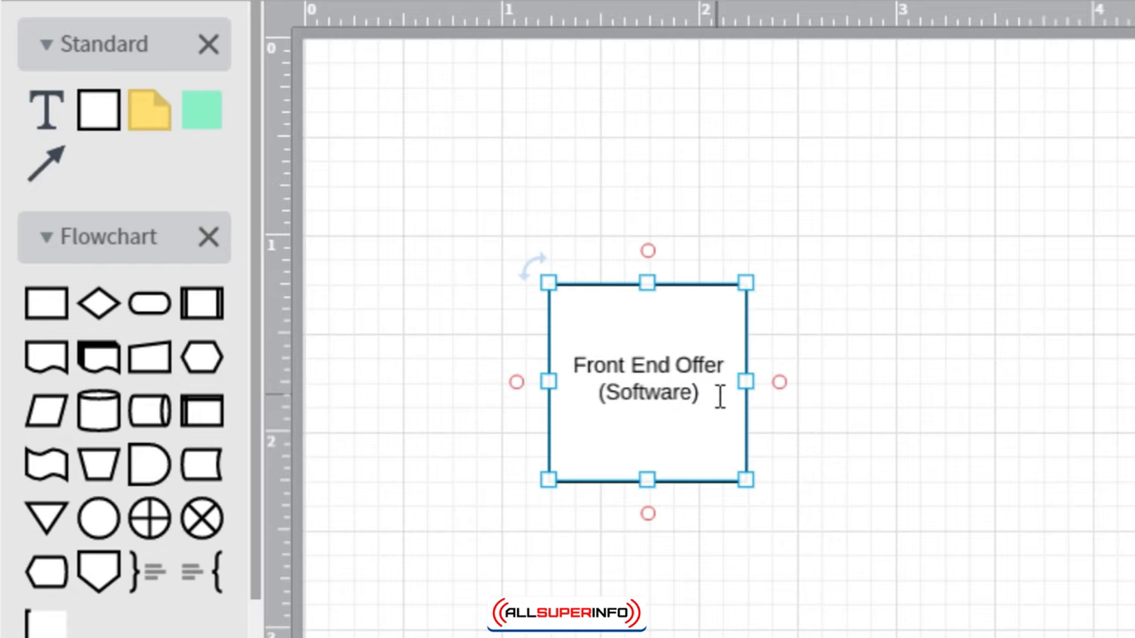
click(857, 330)
Duplicate the Front End Offer box, place the copy to its upper right, and label it "Video Course (Advanced)"
click(721, 342)
key(ctrl+d)
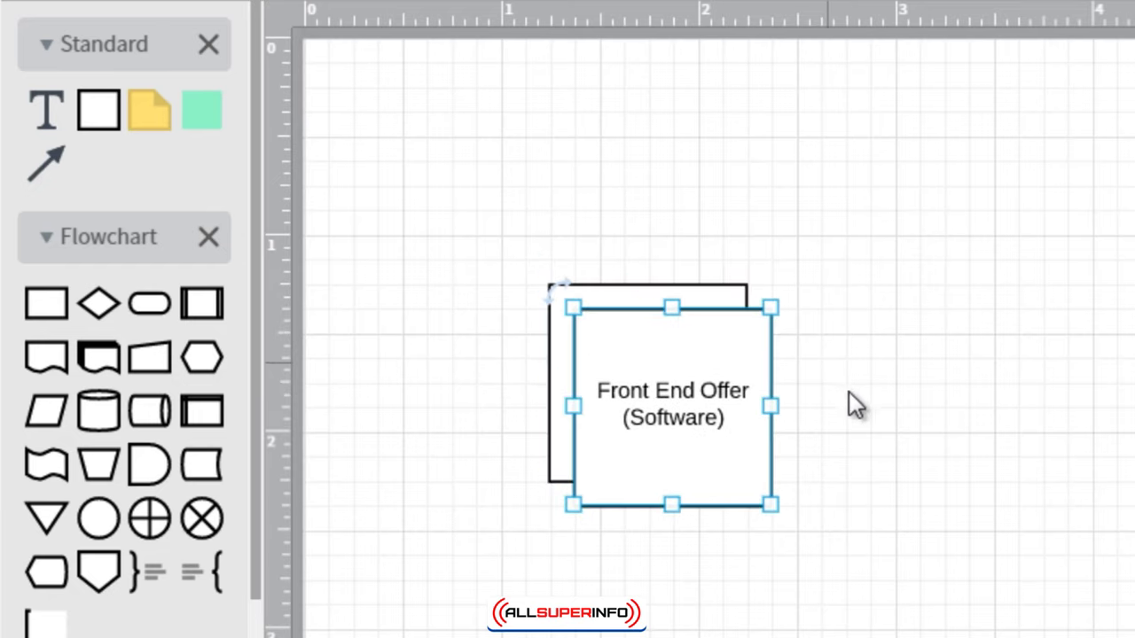
drag(733, 443, 1014, 294)
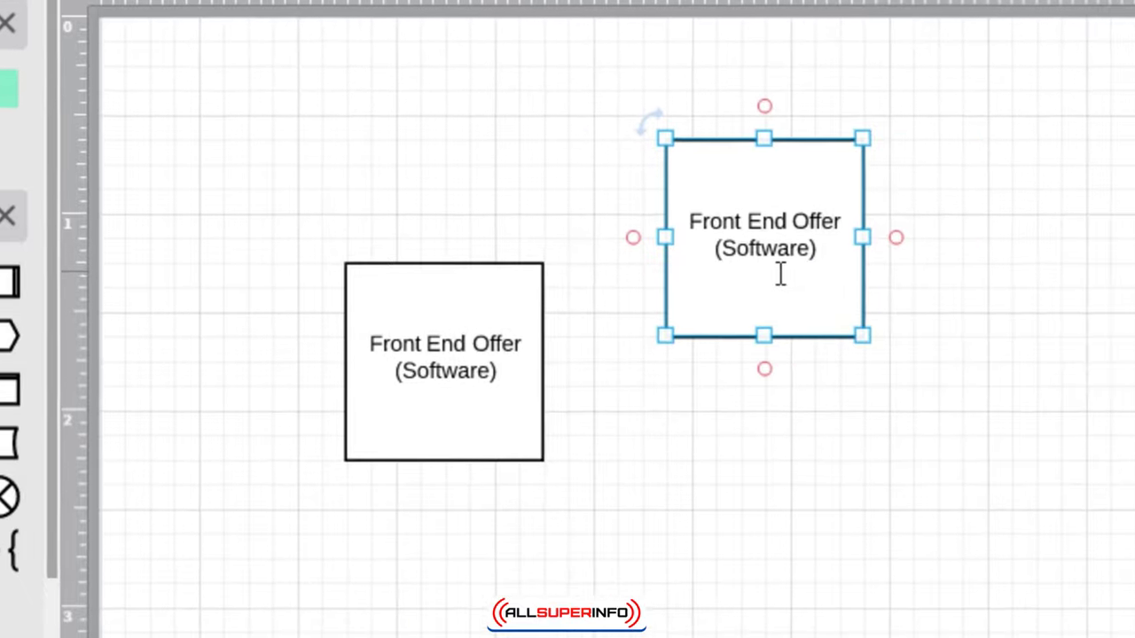
double_click(985, 294)
text(Video Course (Advanced)
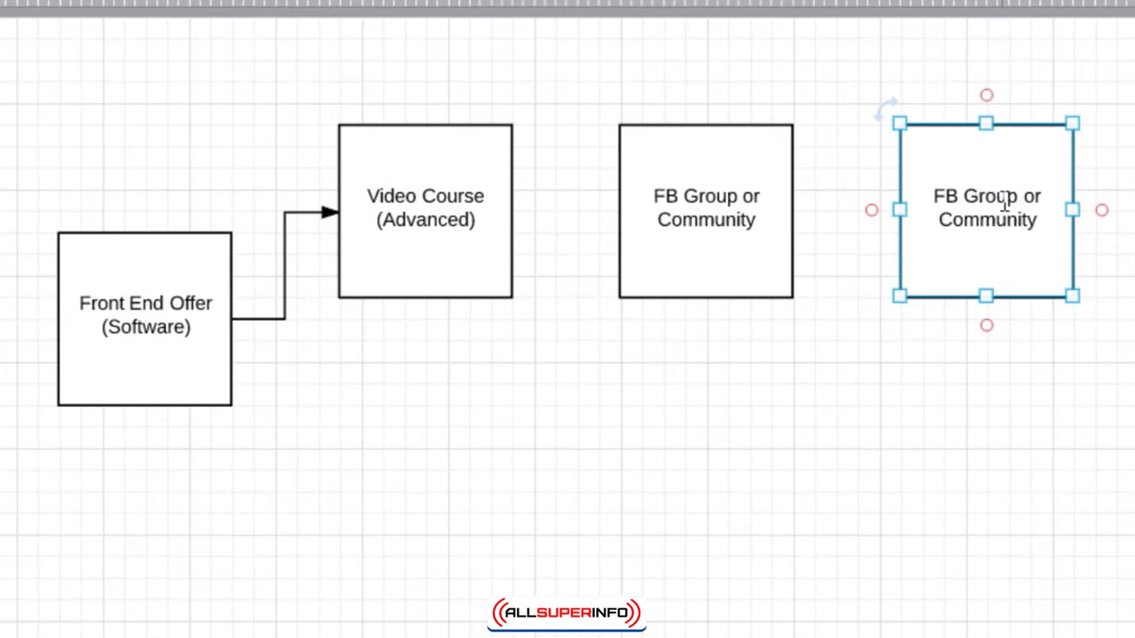
Relabel the rightmost box "One on One Coaching ($497)" and draw an arrow to it from the FB Group or Community box
double_click(1016, 202)
text(One or C)
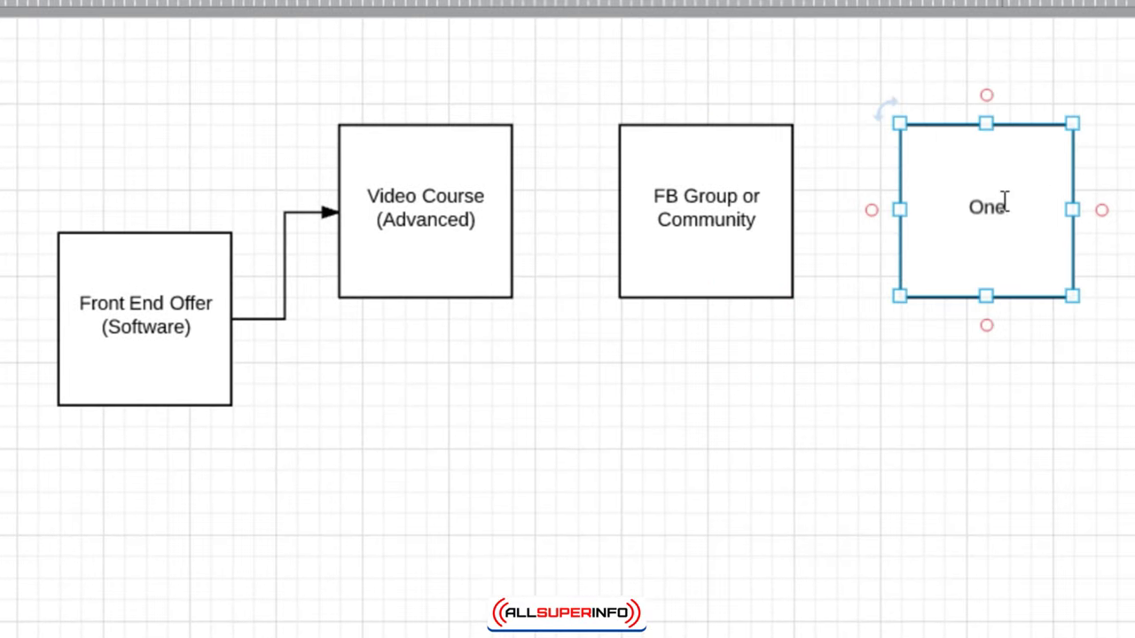
text(ne Coaching ($497)
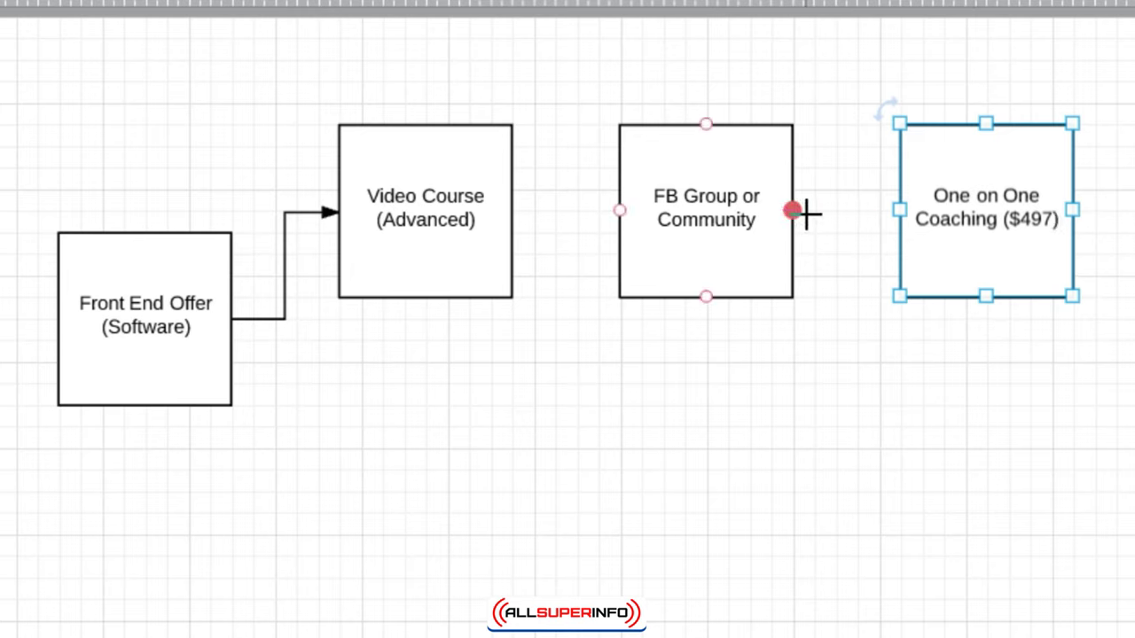
drag(792, 211, 899, 211)
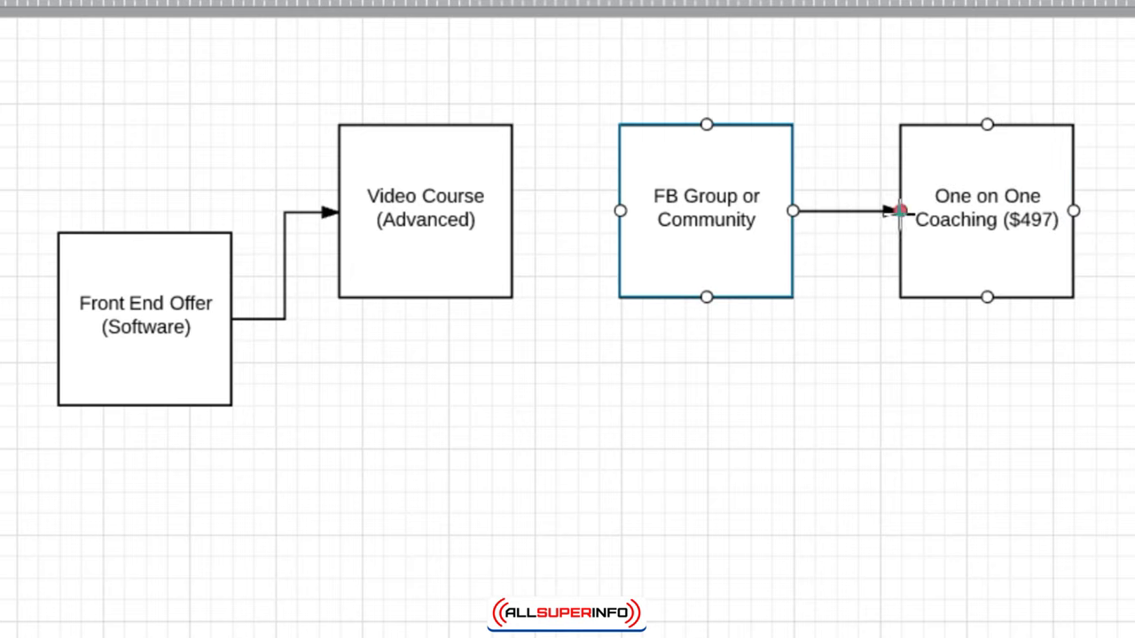
Append the price "($47 per month)" to the FB Group or Community label
double_click(761, 227)
click(762, 227)
text(($)
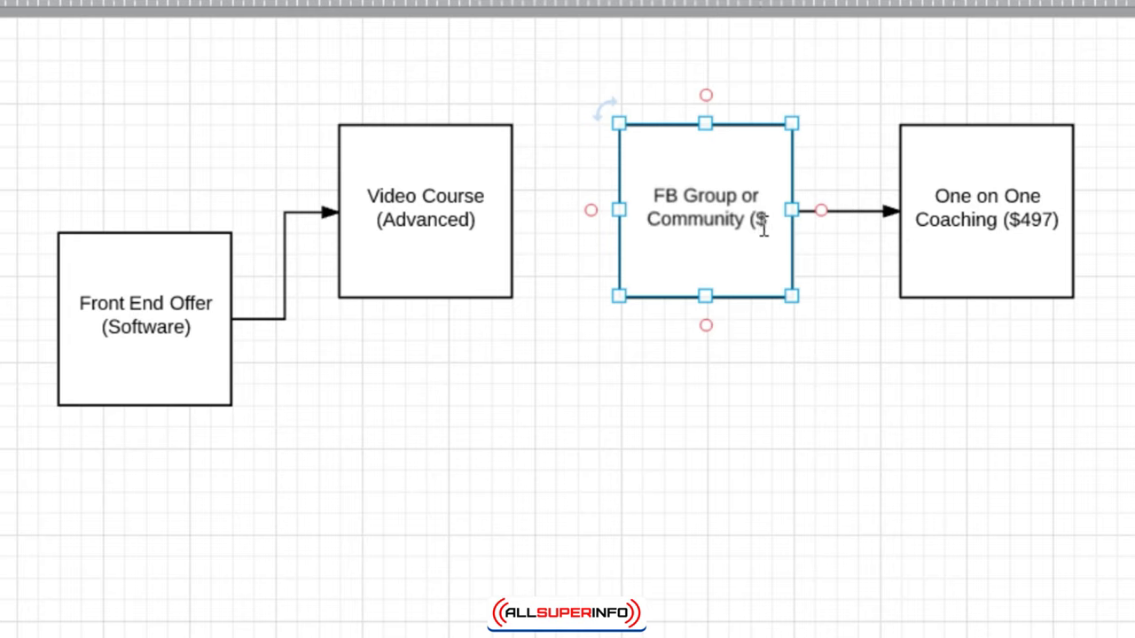
text(47 pe)
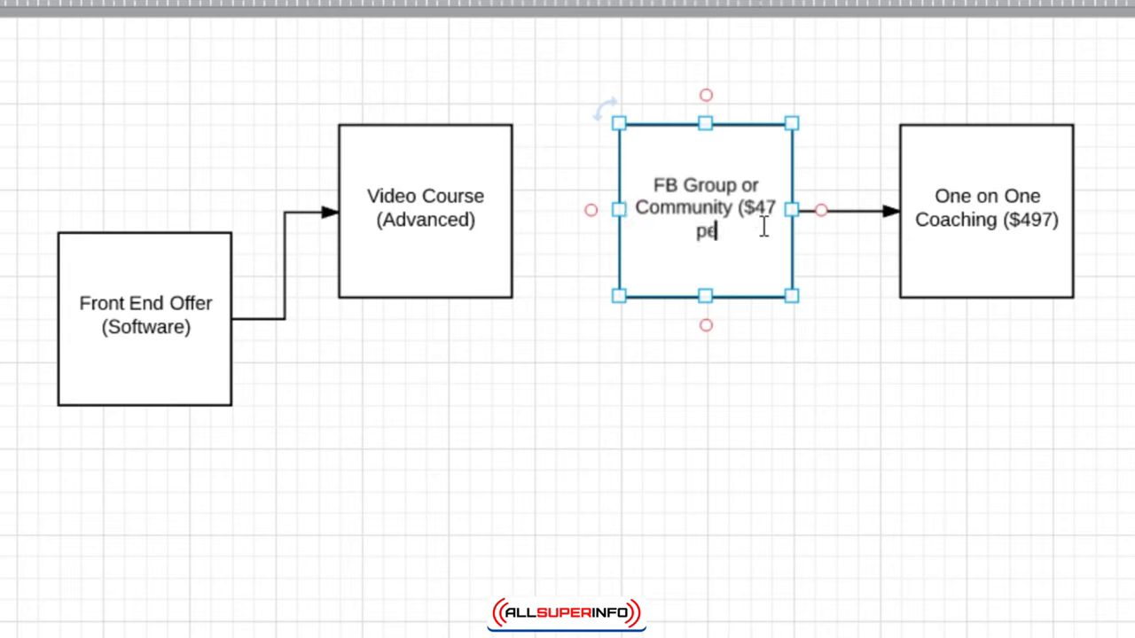
text(r morth))
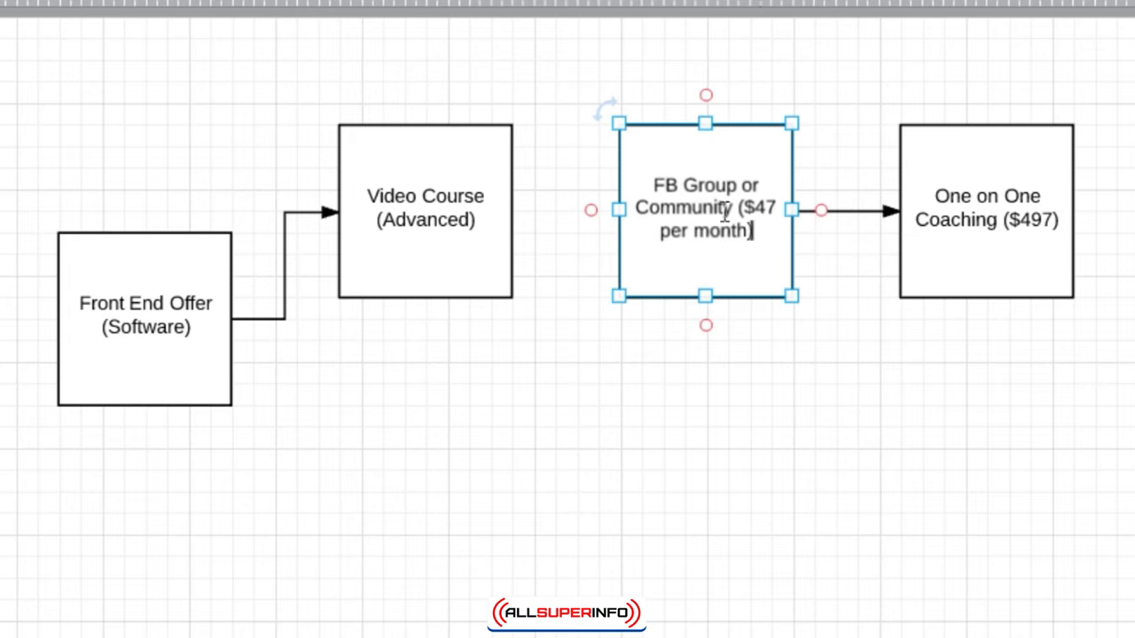
Append "- $97 one time fee" to the Video Course (Advanced) label
click(502, 230)
double_click(497, 224)
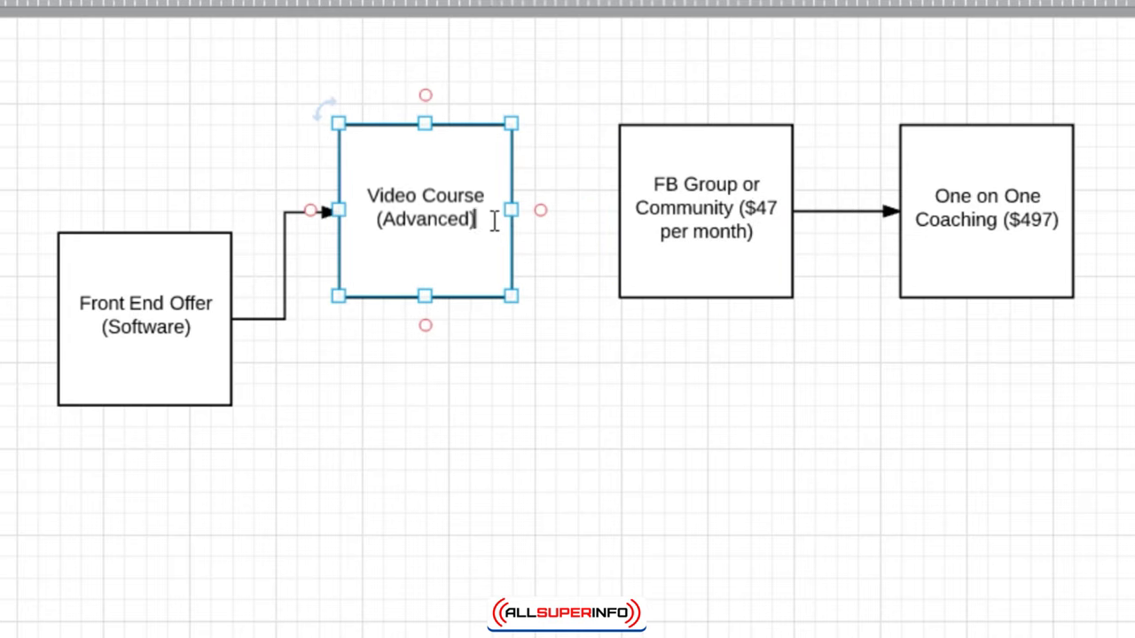
text(-)
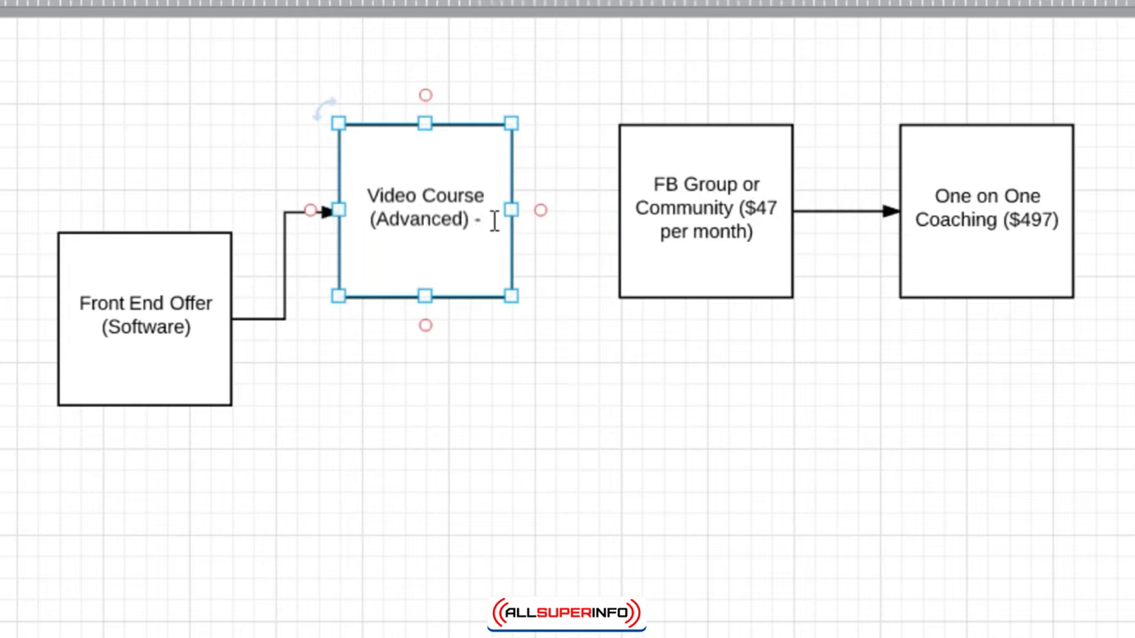
text( $97 one t)
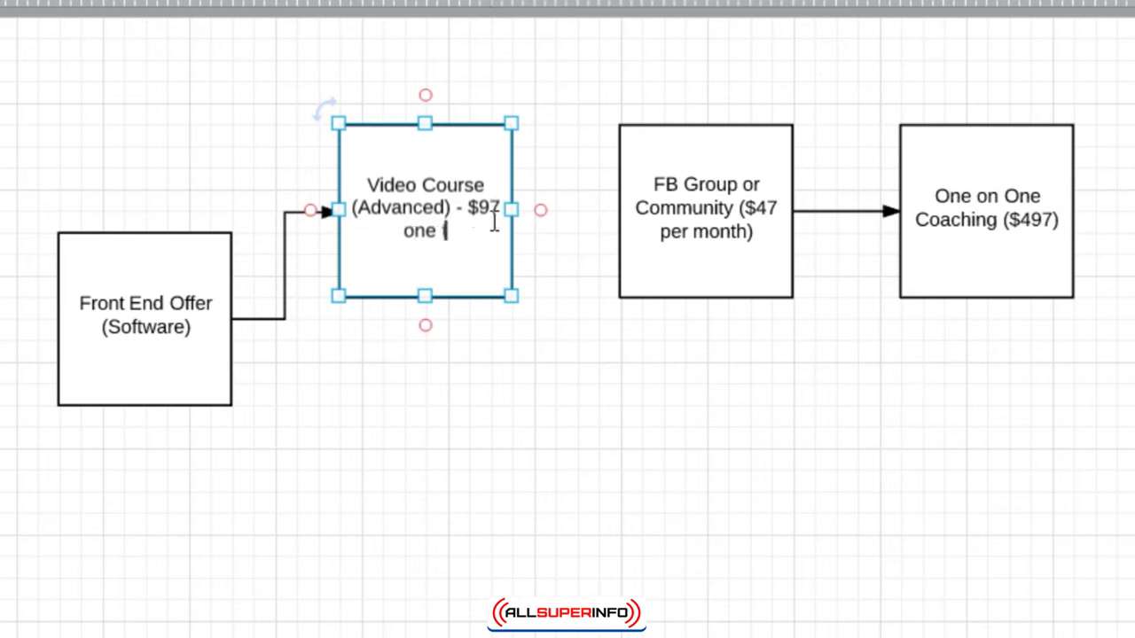
text(ime ffe)
key(BackSpace)
key(BackSpace)
text(ee)
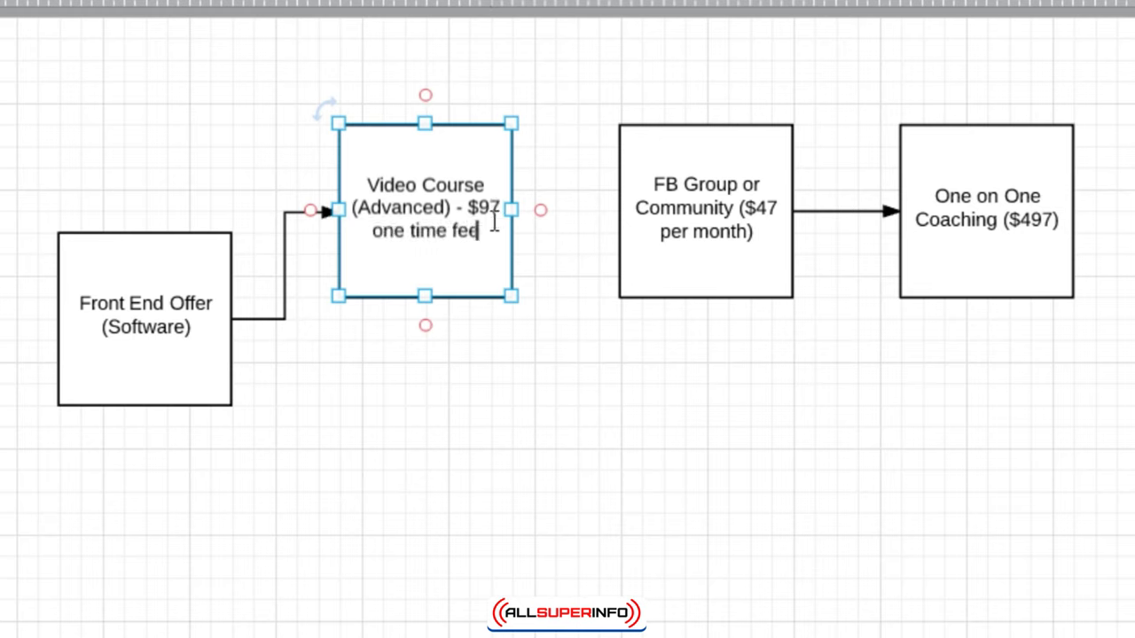
click(558, 304)
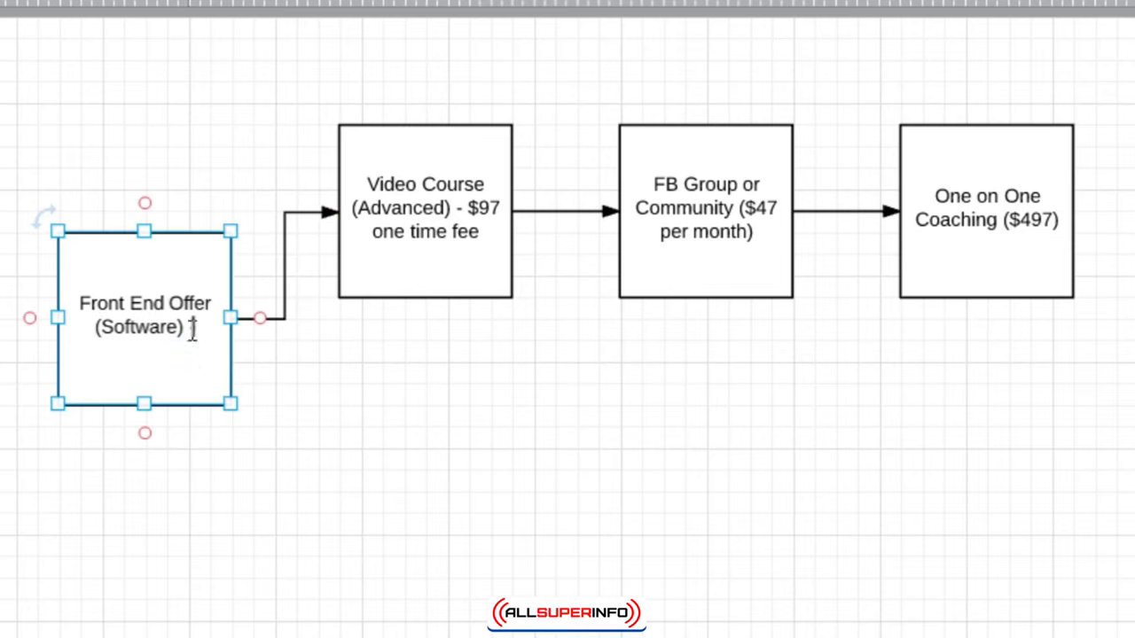
Append "- $37 one time fee" to the Front End Offer (Software) label
text(- $37)
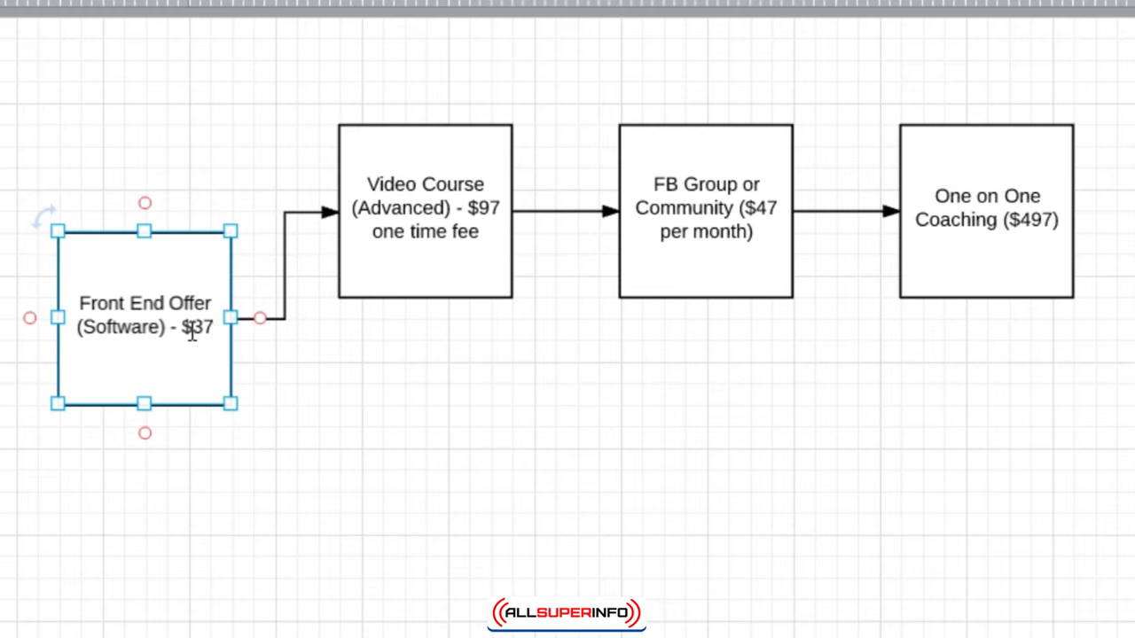
text( one time fee)
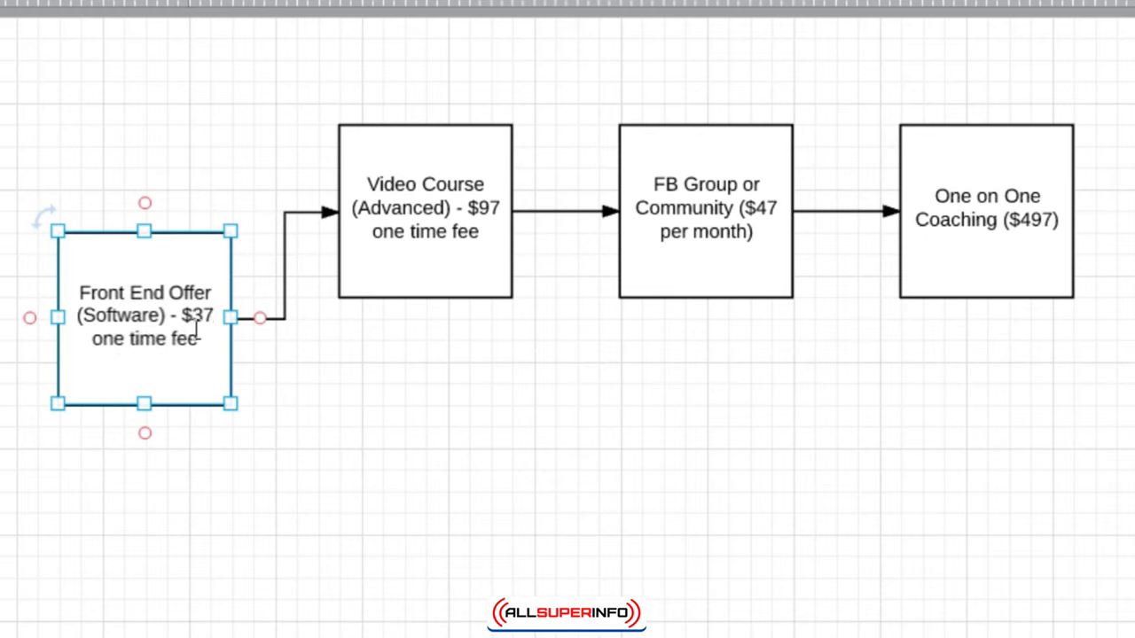
click(441, 421)
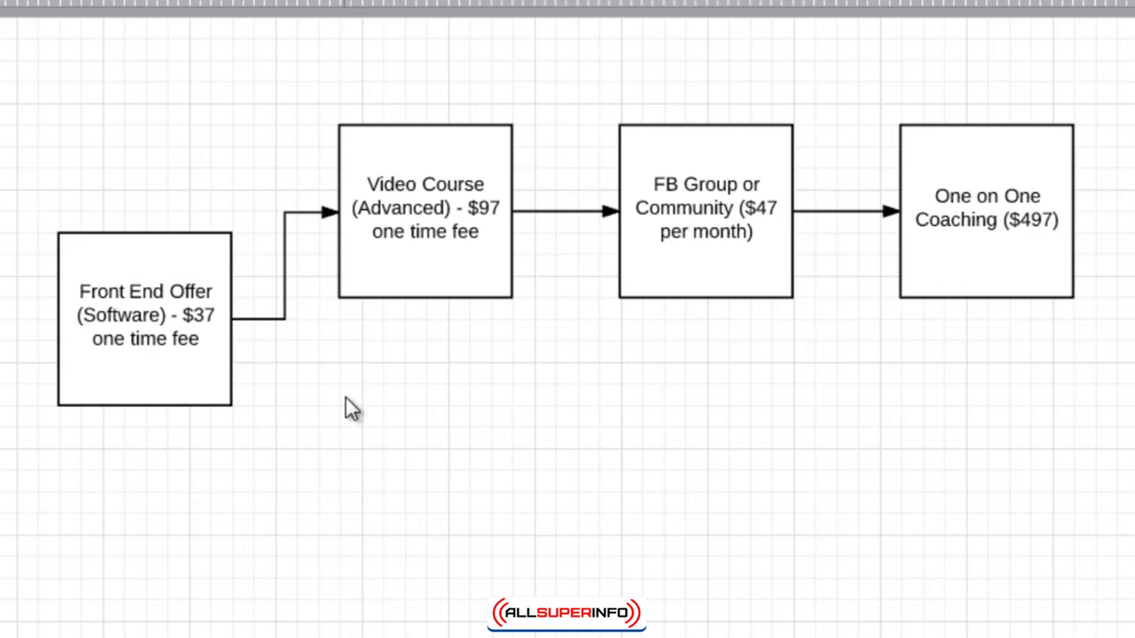
click(669, 238)
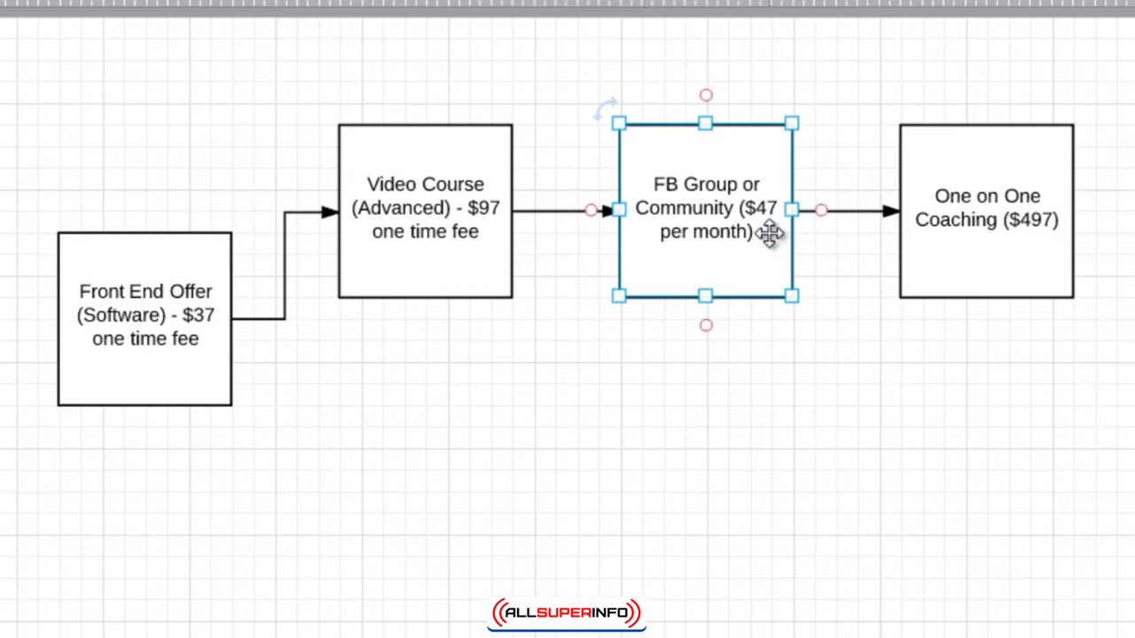
click(1005, 222)
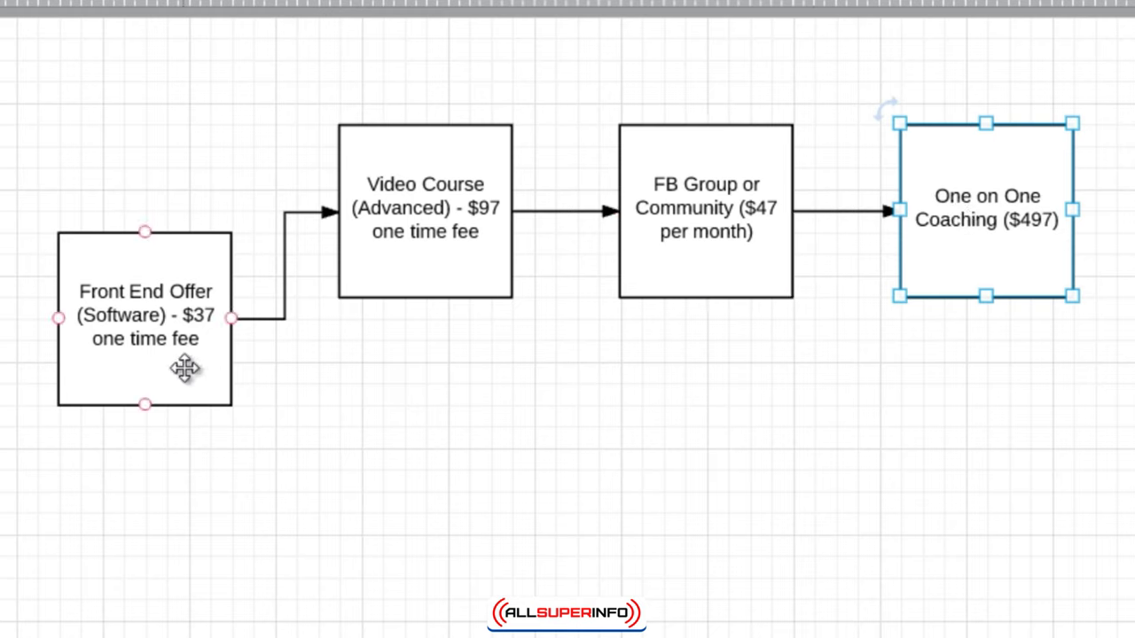
click(209, 305)
double_click(185, 324)
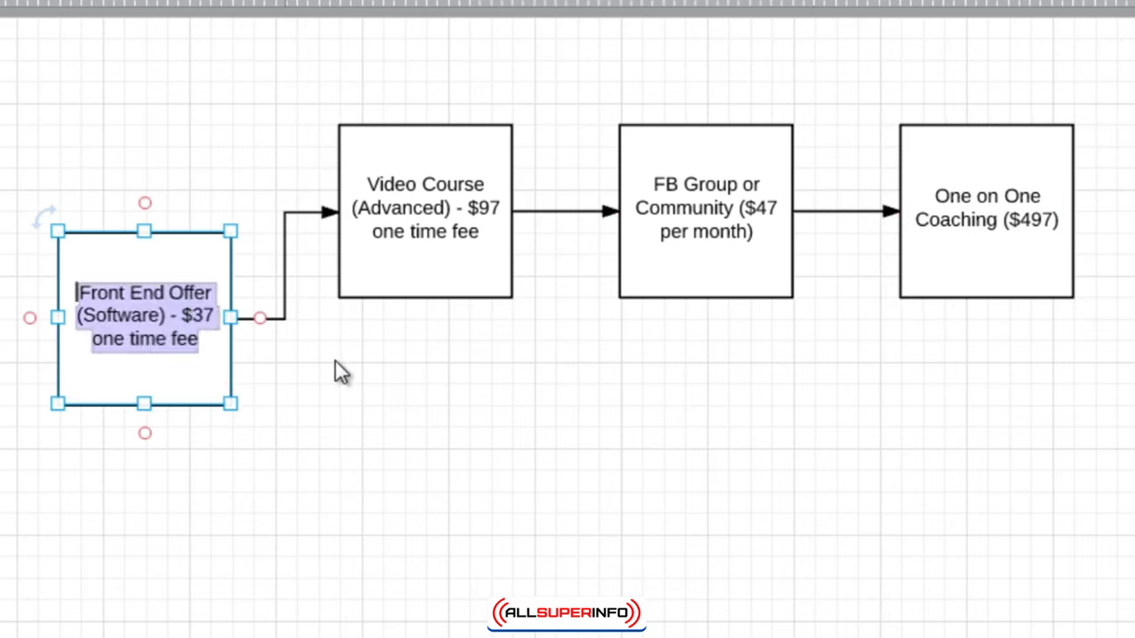
click(472, 231)
Insert "$1 trial for 7 days and then" before "$47 per month" in the FB Group or Community label
click(705, 222)
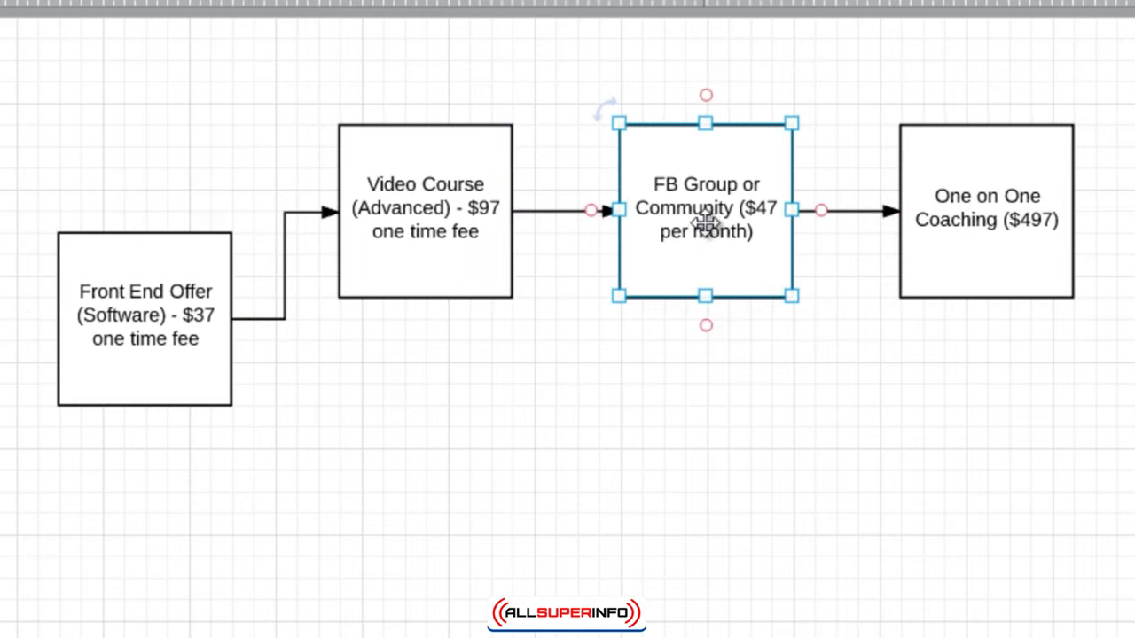
double_click(705, 222)
click(741, 209)
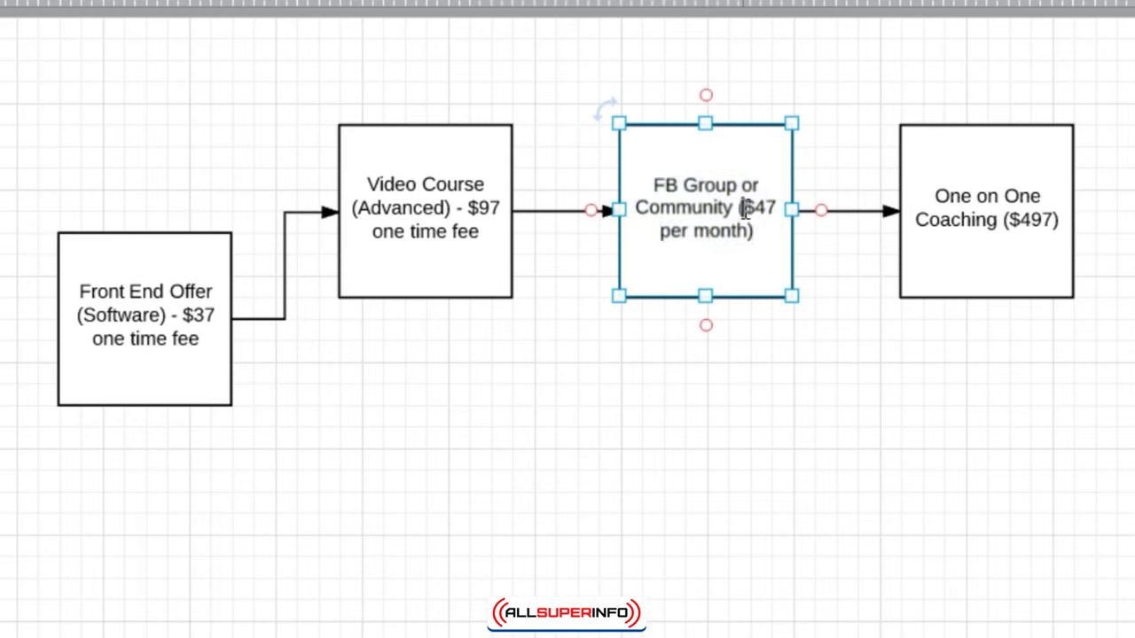
text($1 tria)
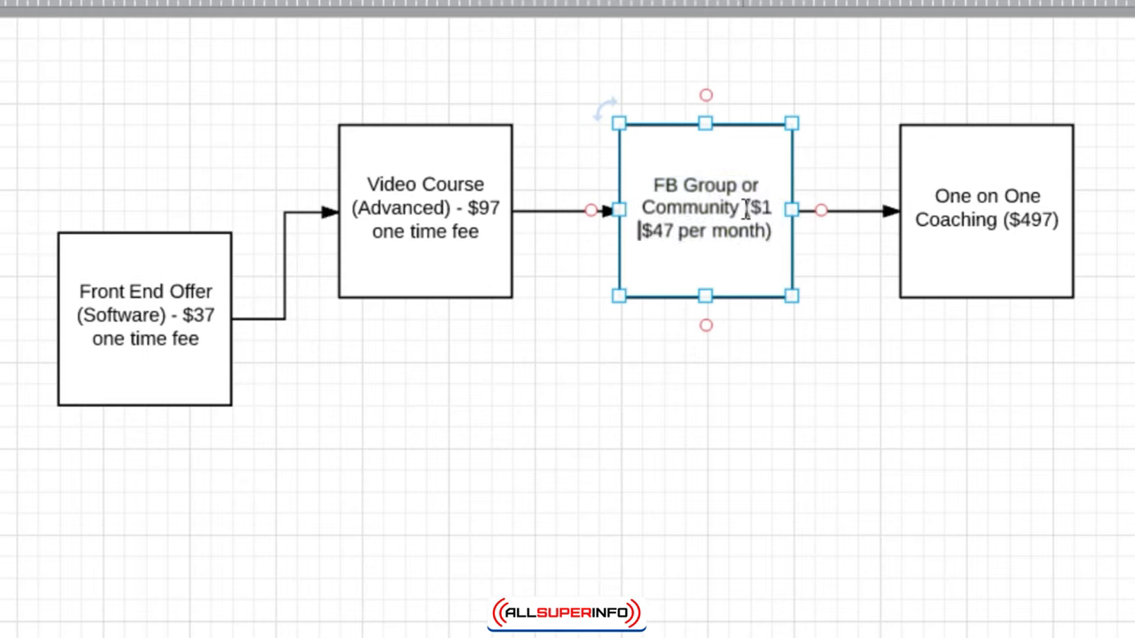
text(l for 7 days)
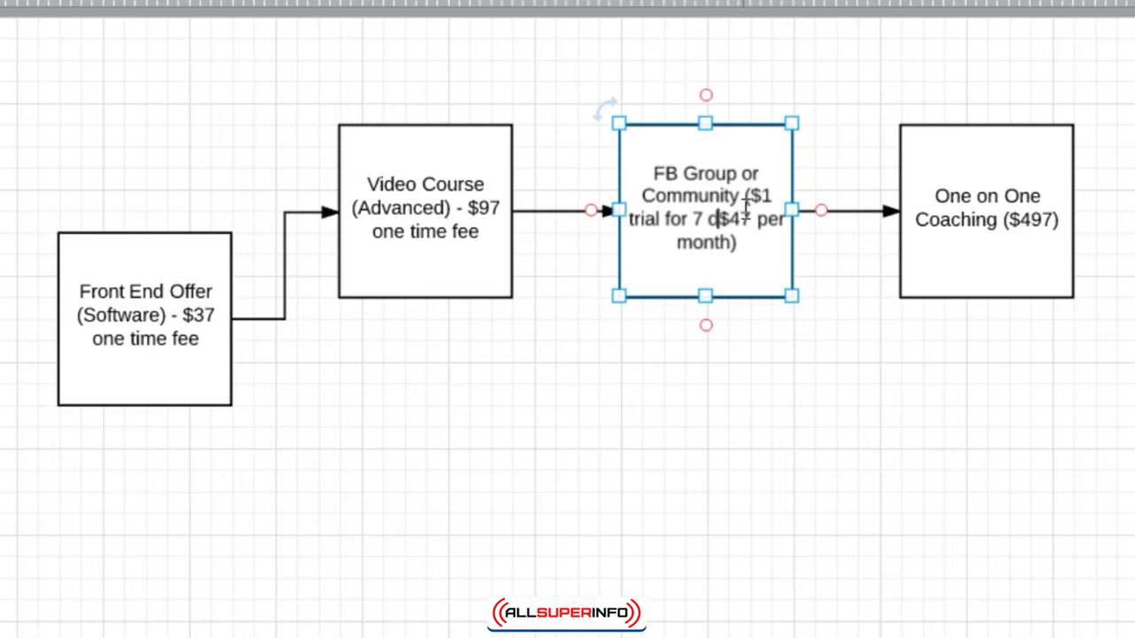
text( and then)
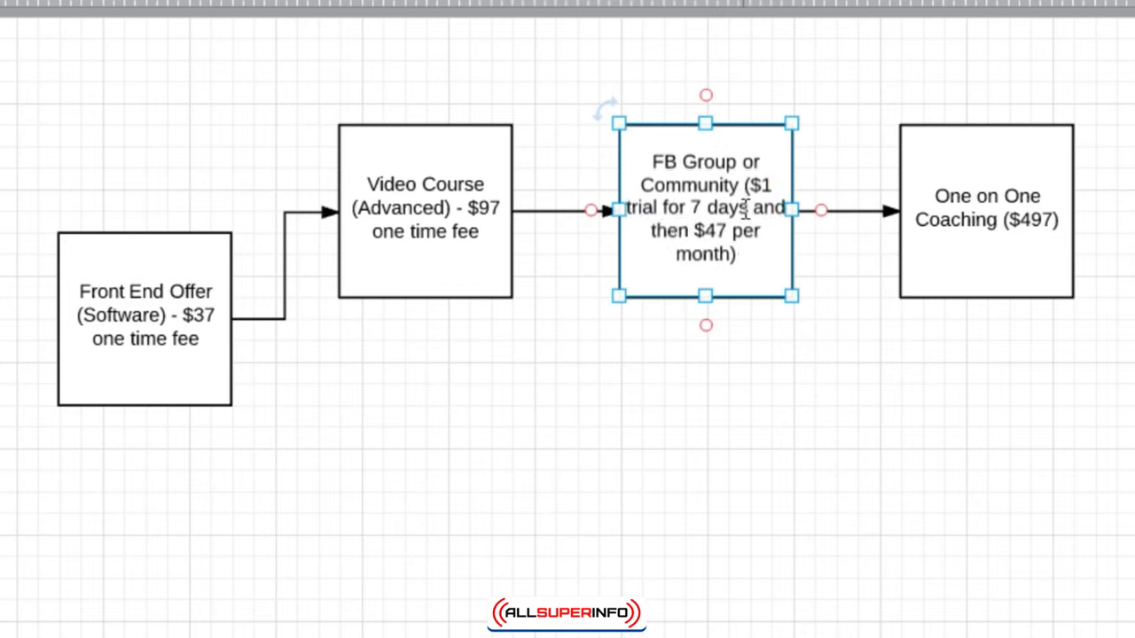
click(773, 380)
click(754, 285)
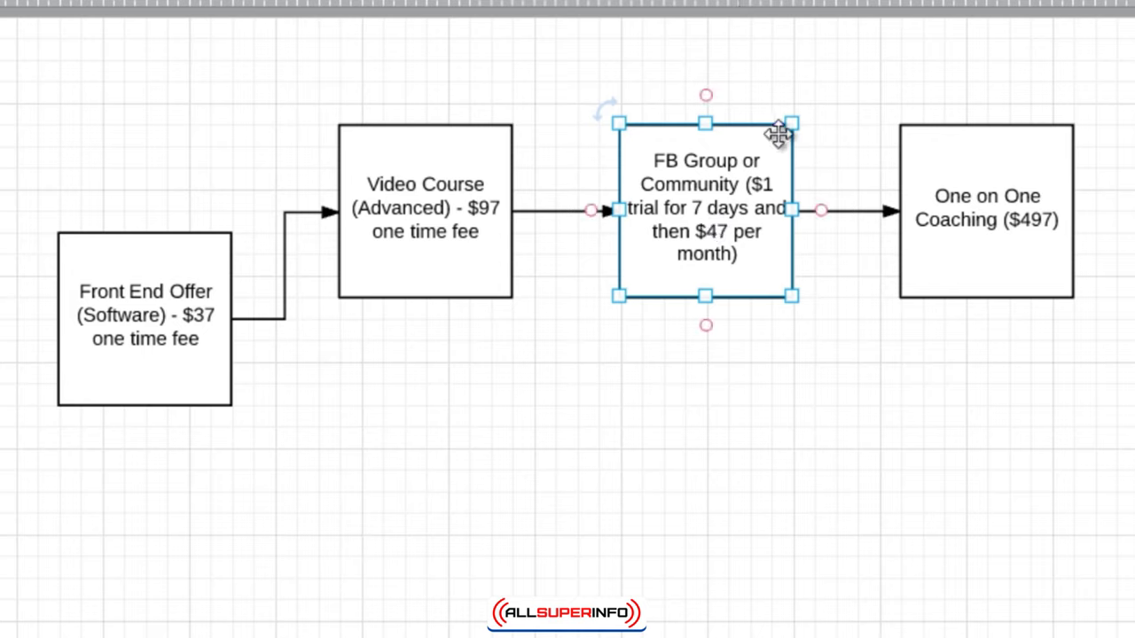
click(482, 185)
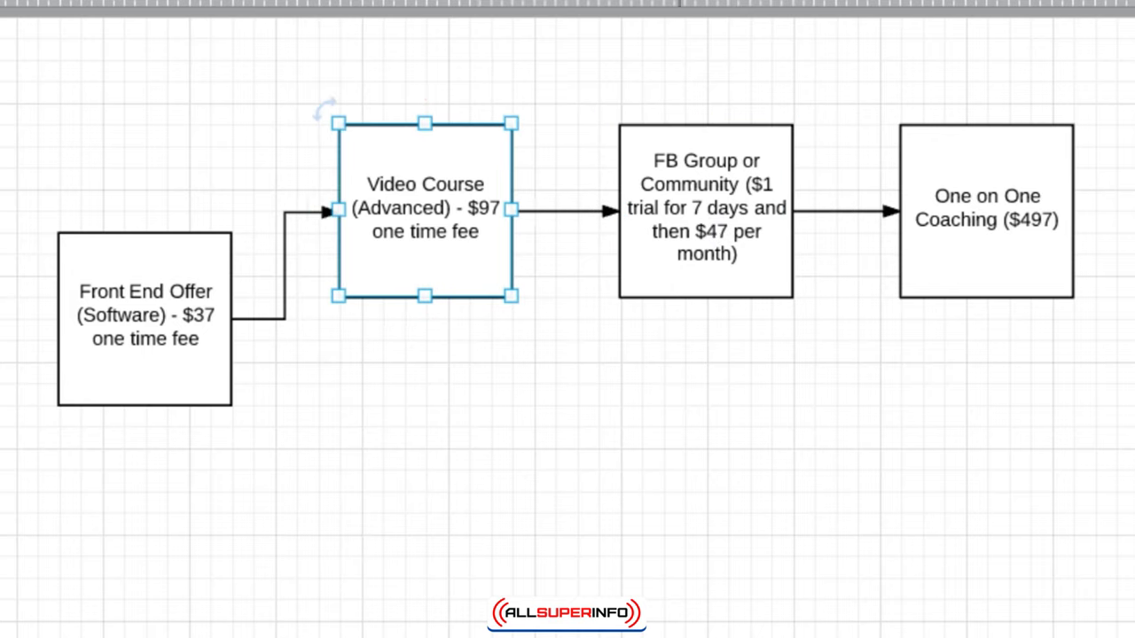
click(701, 460)
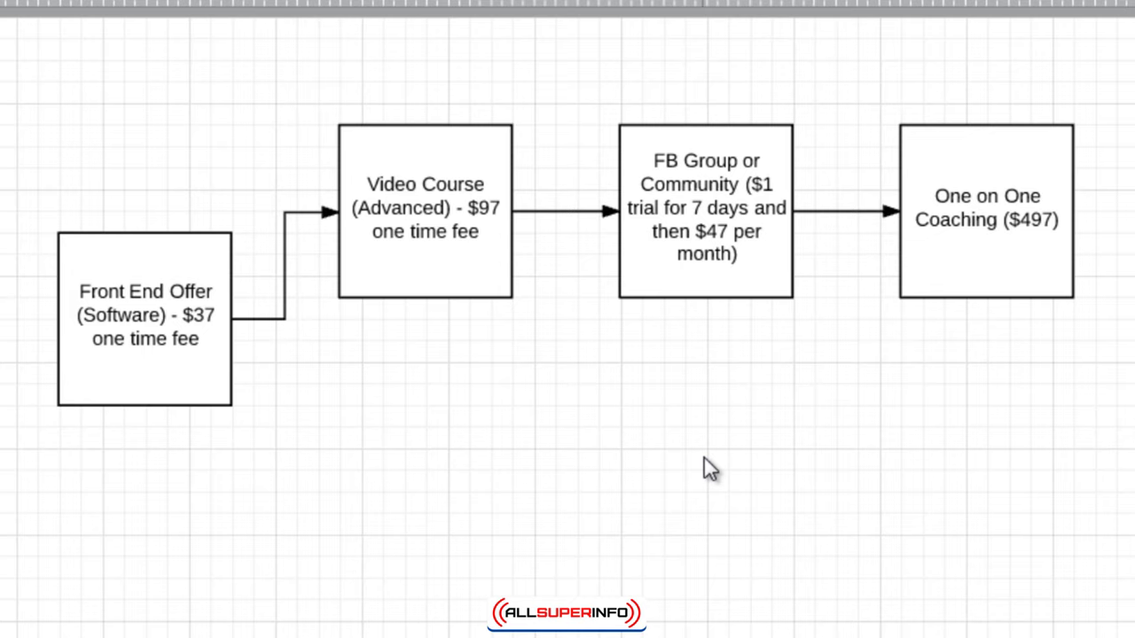
click(197, 353)
Prefix the Video Course (Advanced) label with "OTO 1:"
click(442, 241)
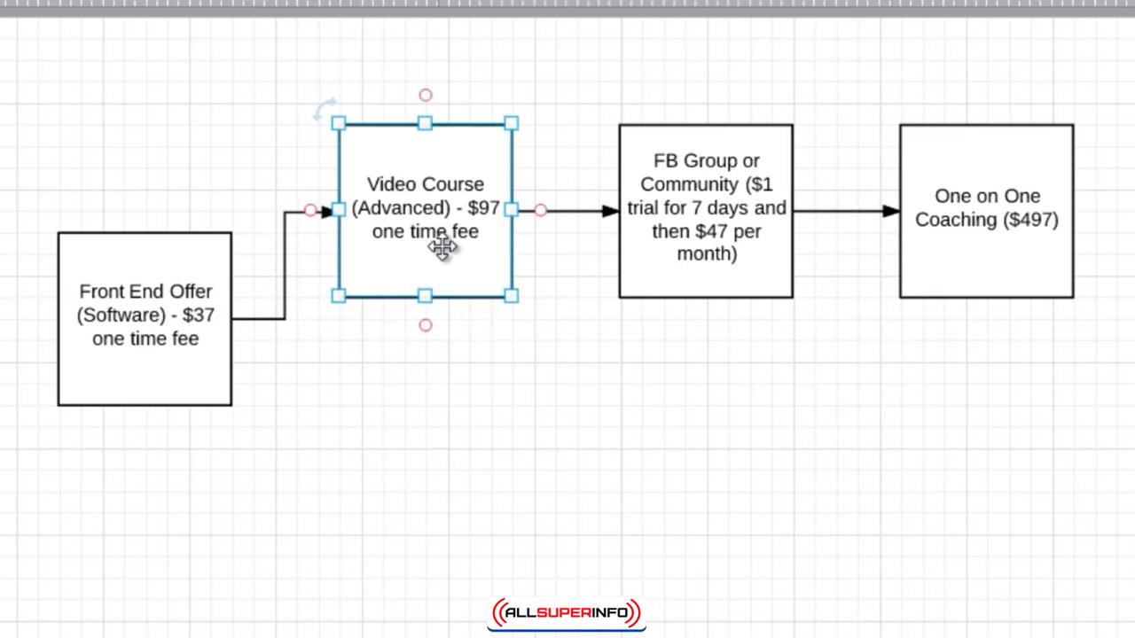
double_click(410, 199)
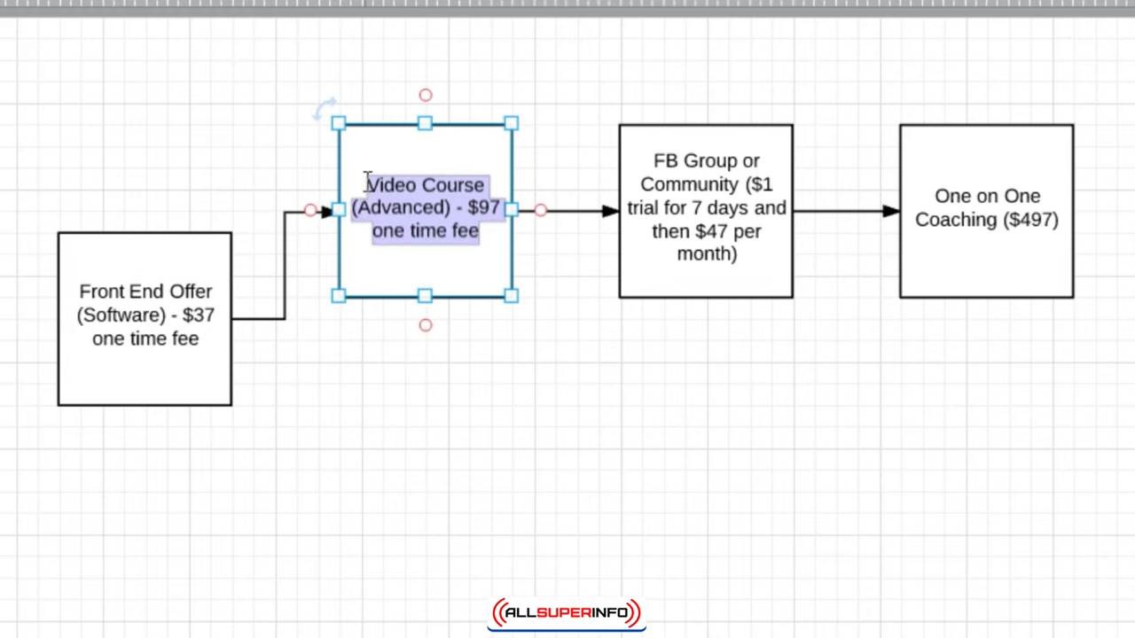
click(367, 182)
text(OTO 1:)
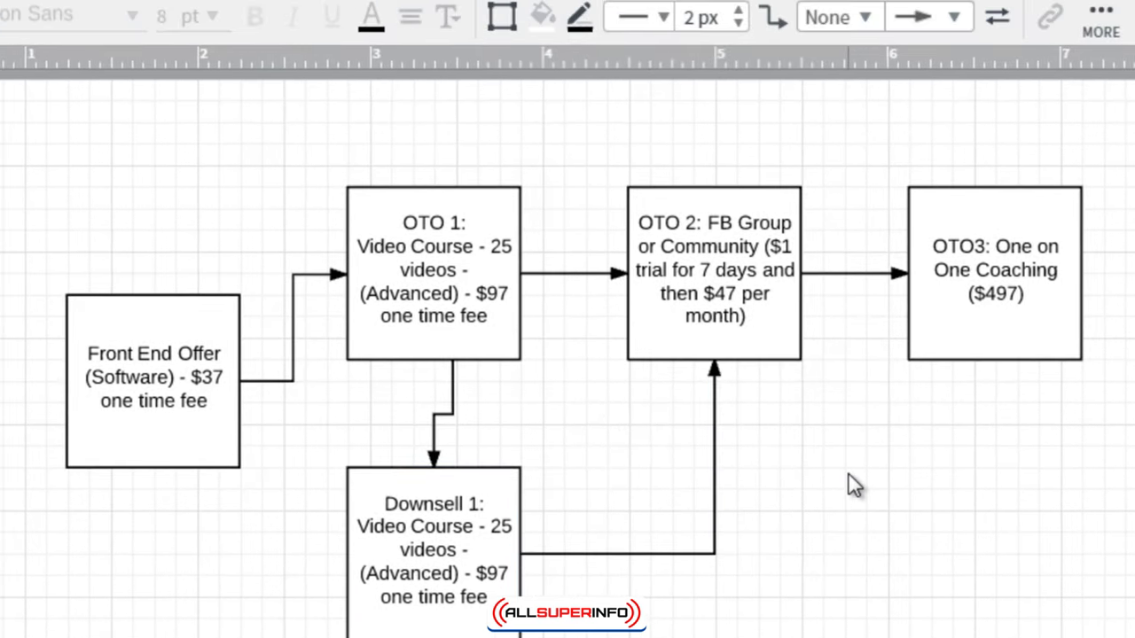
Delete the connector running from the Downsell 1 box to the OTO 2 box
drag(656, 472, 793, 575)
key(Delete)
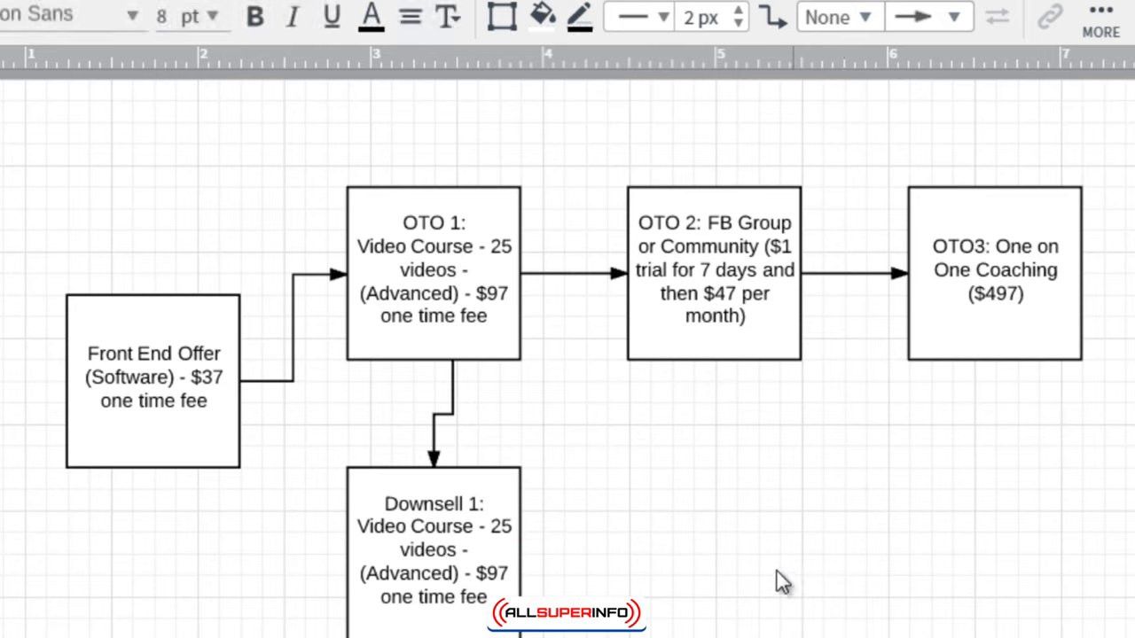
Fill the Front End Offer and OTO 1 boxes with light green
drag(69, 144, 519, 356)
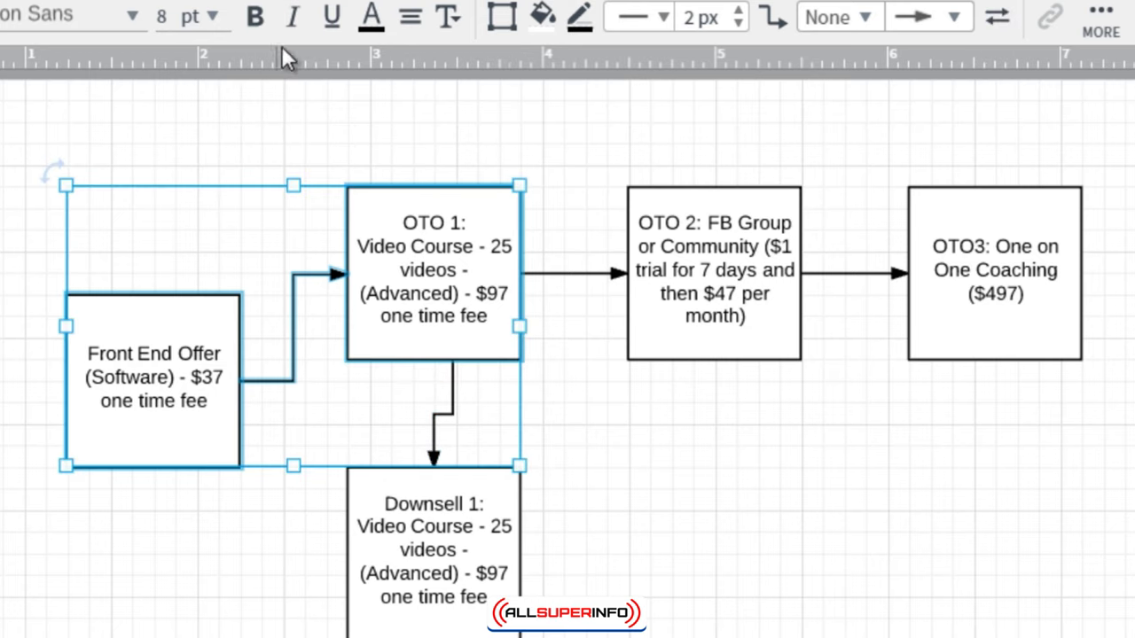
click(545, 20)
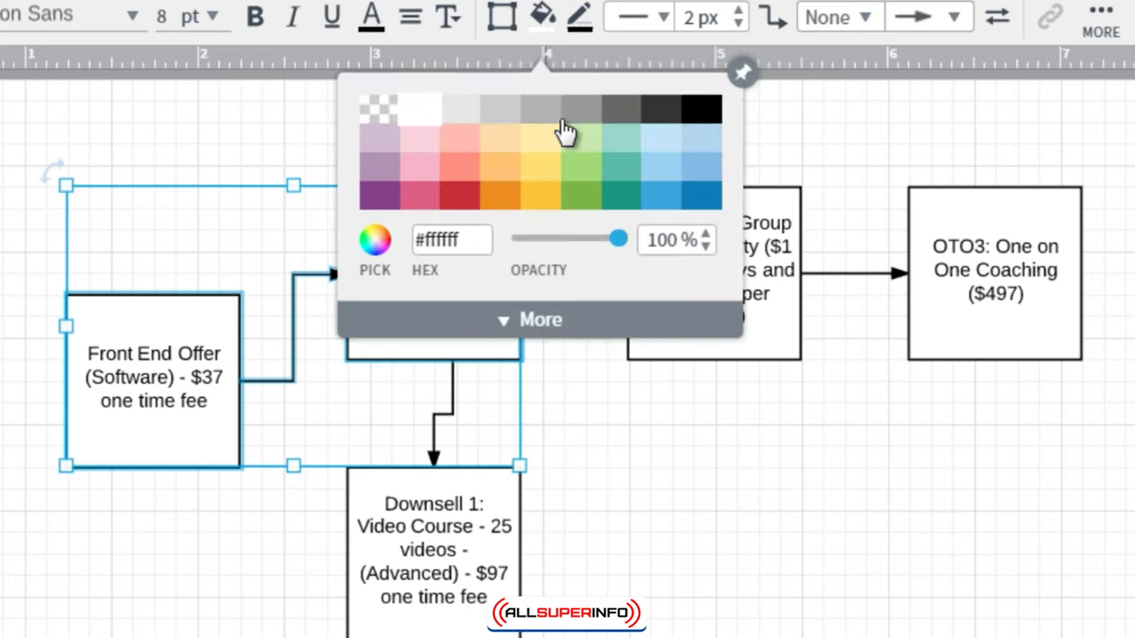
click(571, 139)
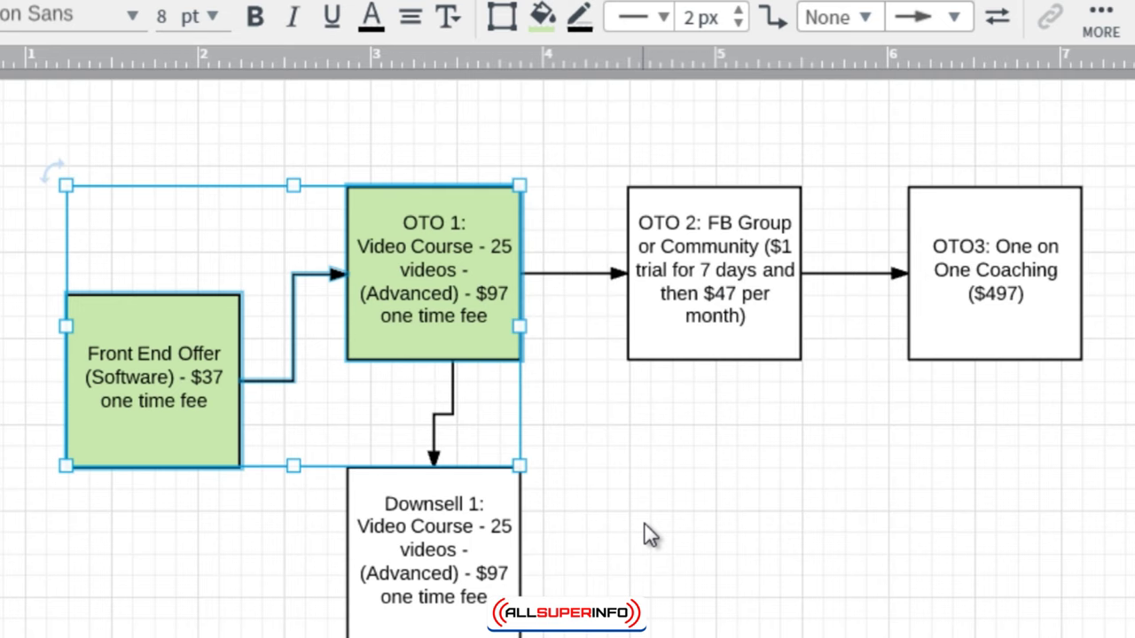
click(824, 322)
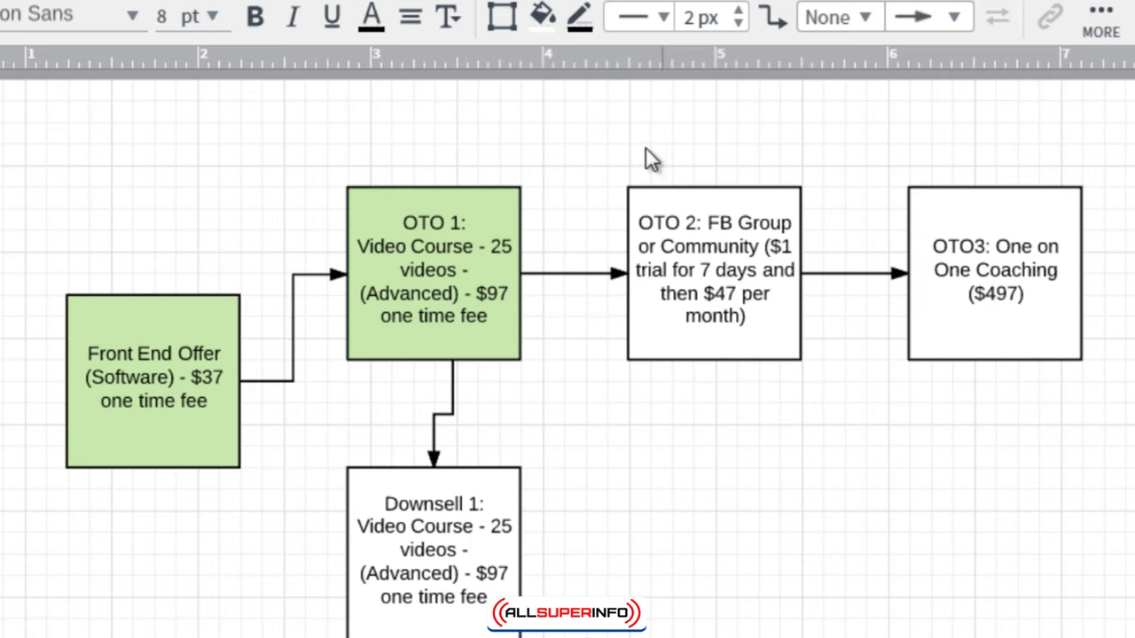
Fill the OTO 2, OTO3 and Downsell 1 boxes with the medium light red shade
drag(652, 159, 1021, 364)
drag(678, 464, 434, 350)
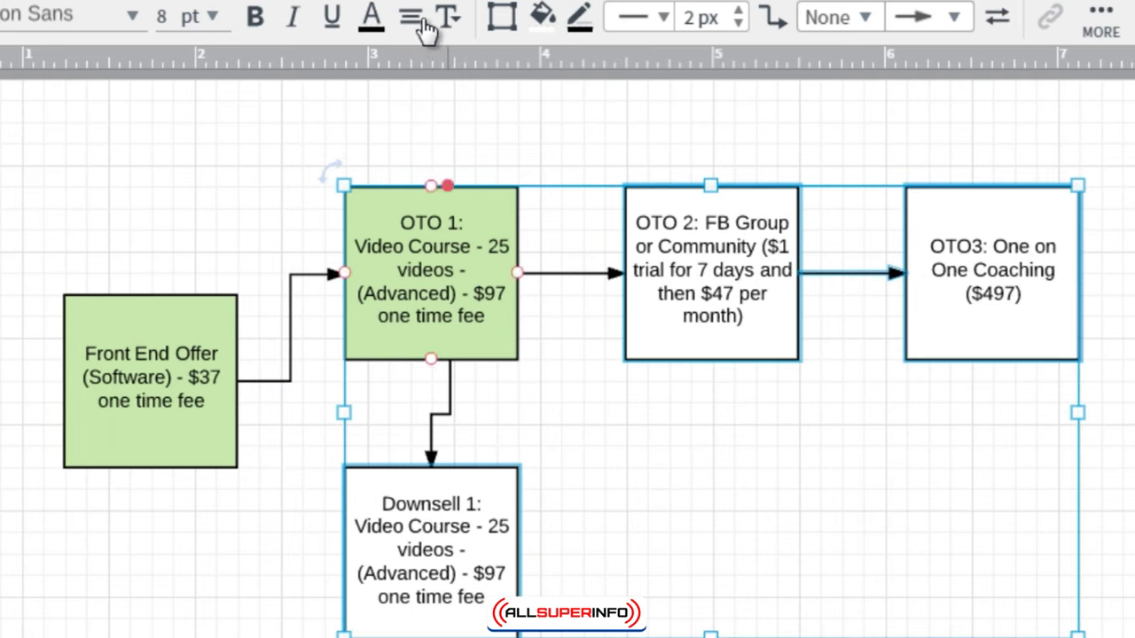
click(543, 16)
click(459, 241)
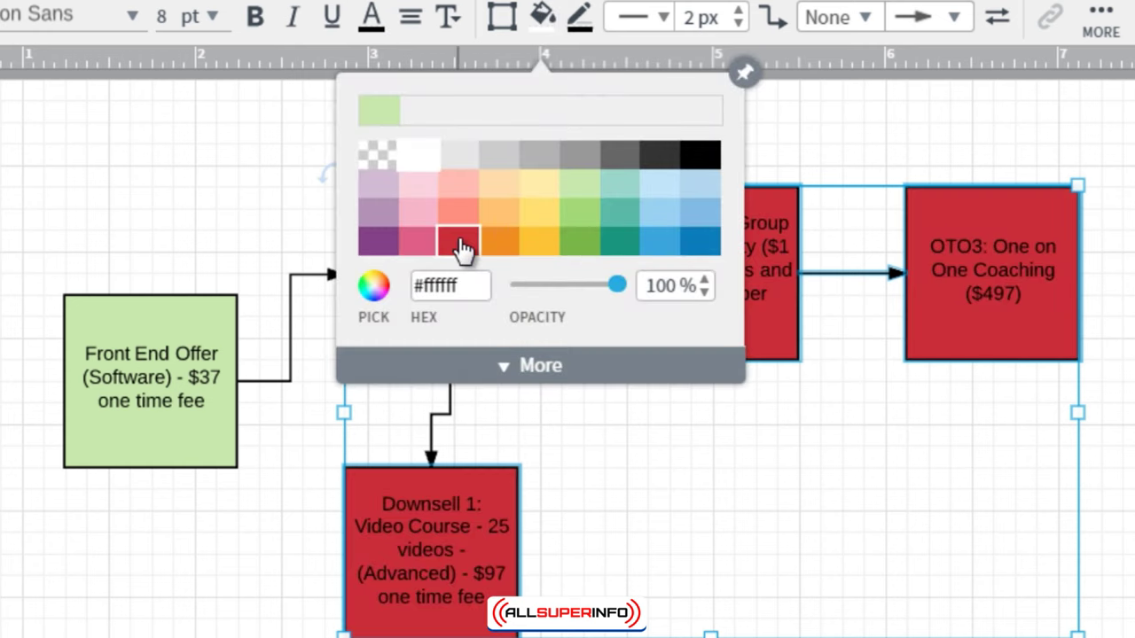
click(460, 213)
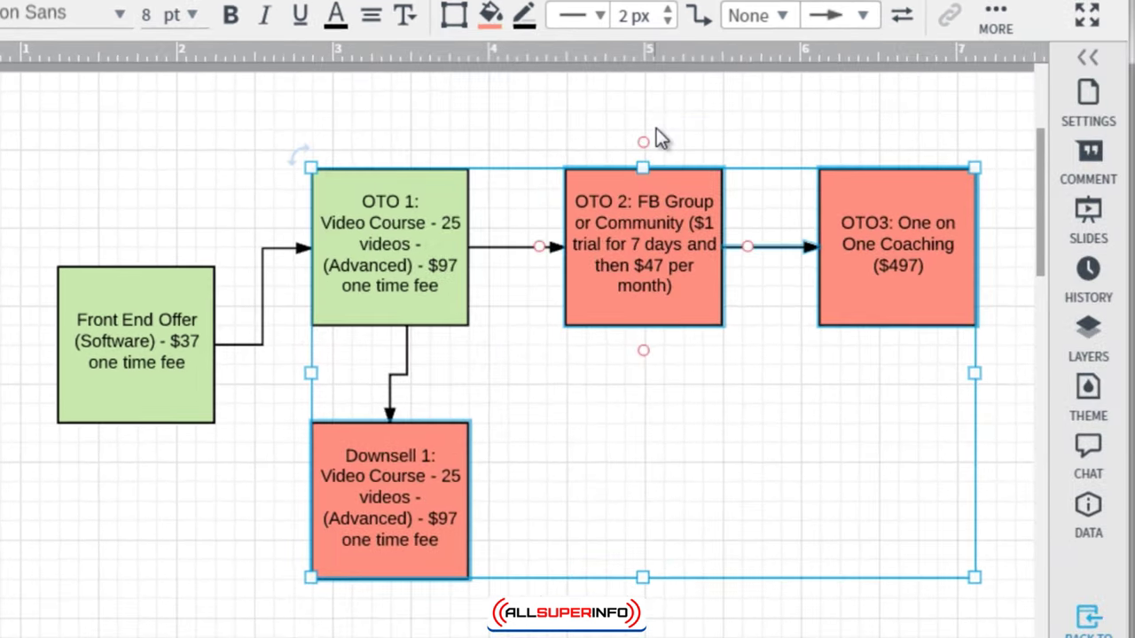
click(727, 145)
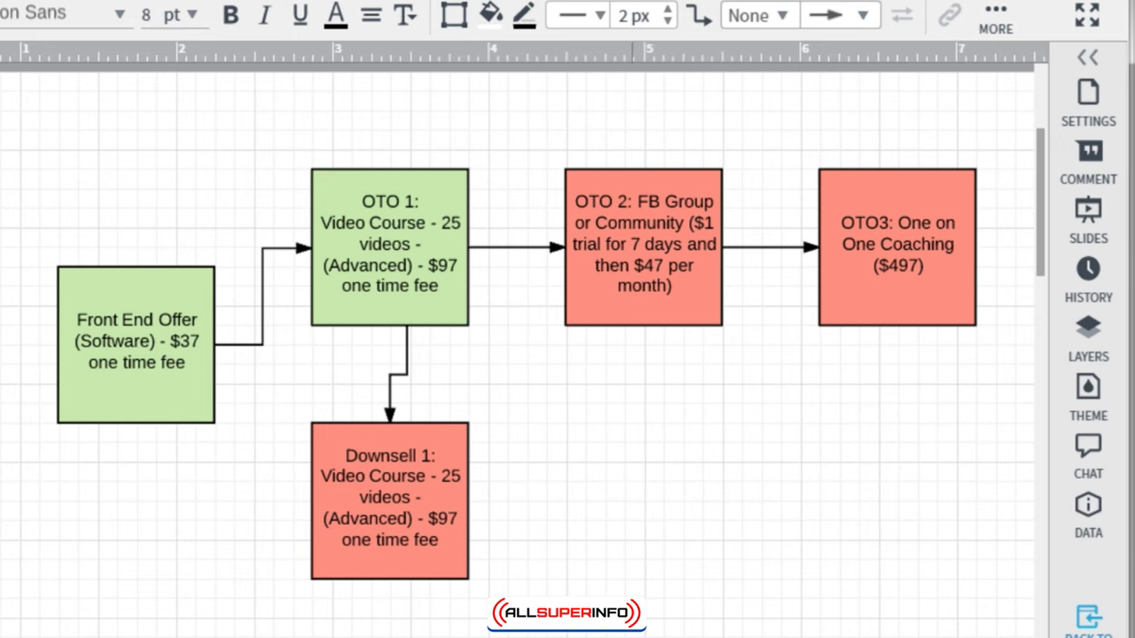
Move the Front End Offer box up level with OTO 1 and shift Downsell 1 slightly right to straighten their arrows
scroll(519, 340, right, 2)
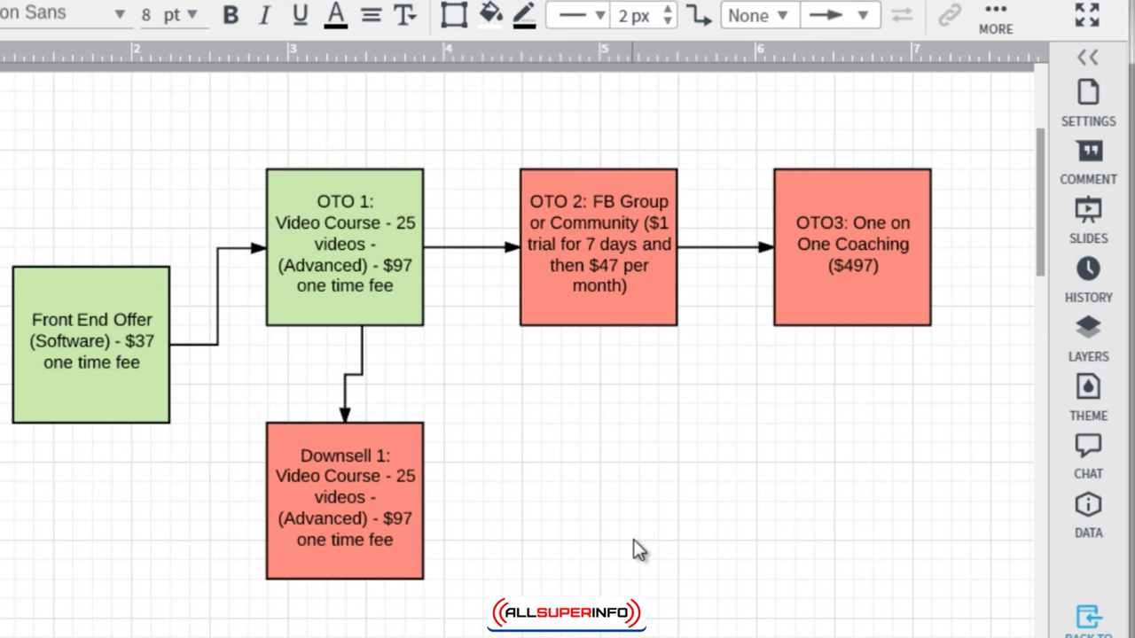
drag(94, 355, 91, 271)
drag(392, 474, 408, 483)
click(562, 286)
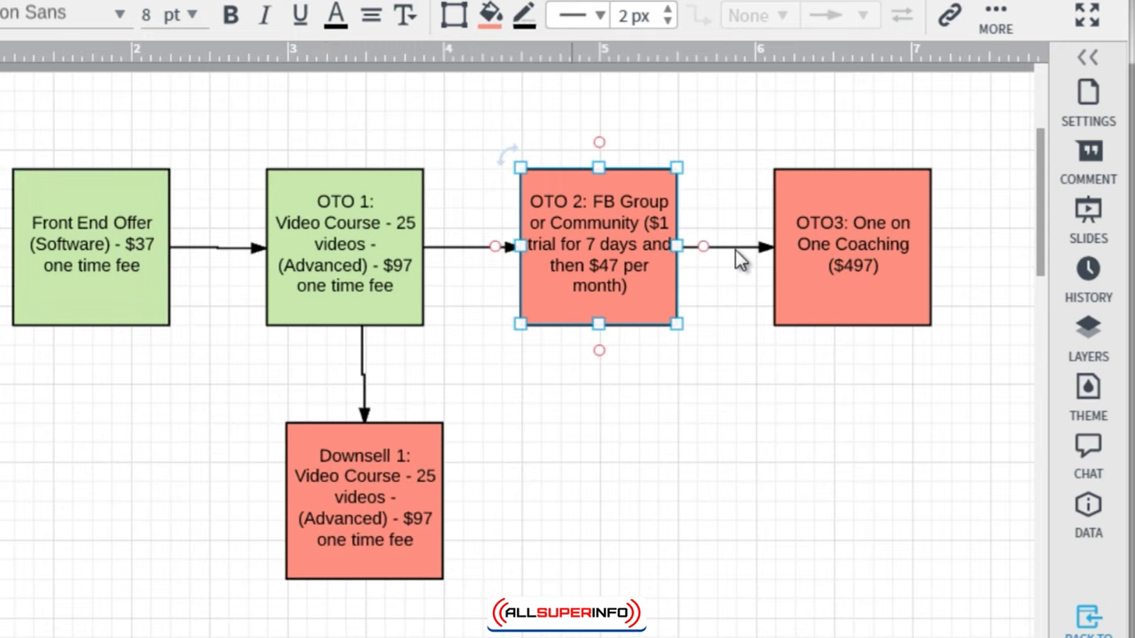
click(876, 198)
click(601, 452)
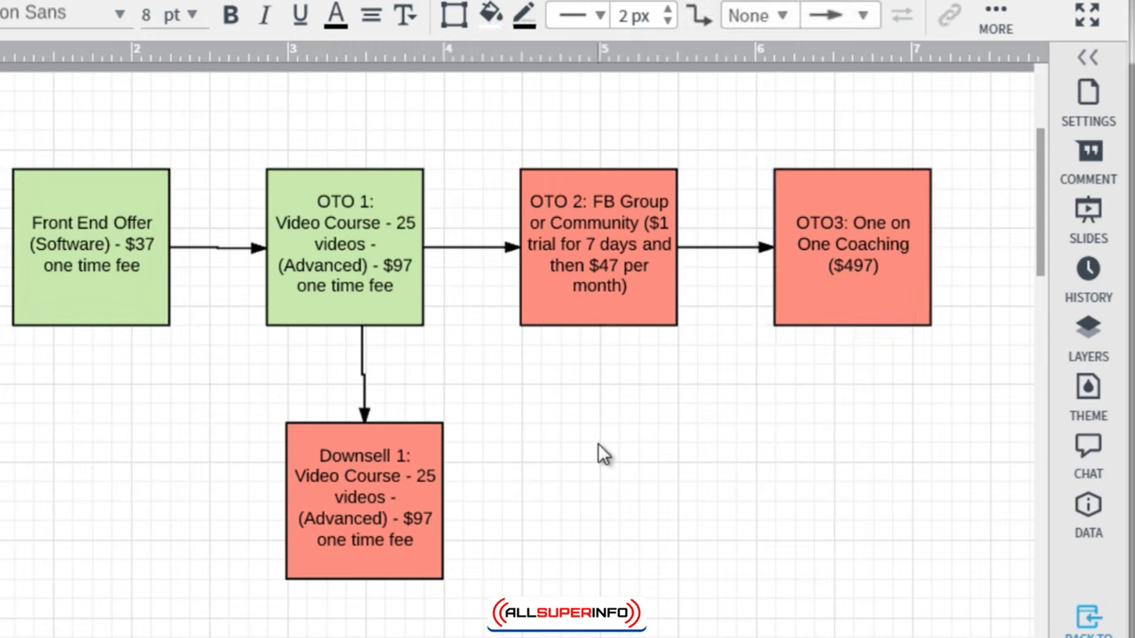
click(116, 258)
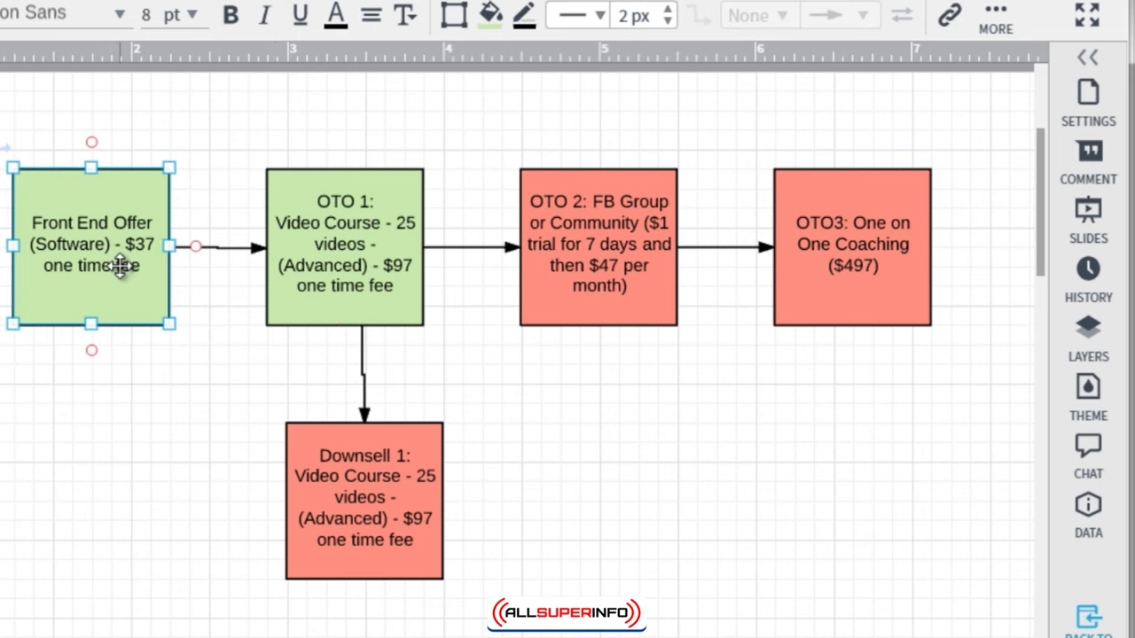
scroll(133, 323, up, 1)
scroll(134, 323, up, 2)
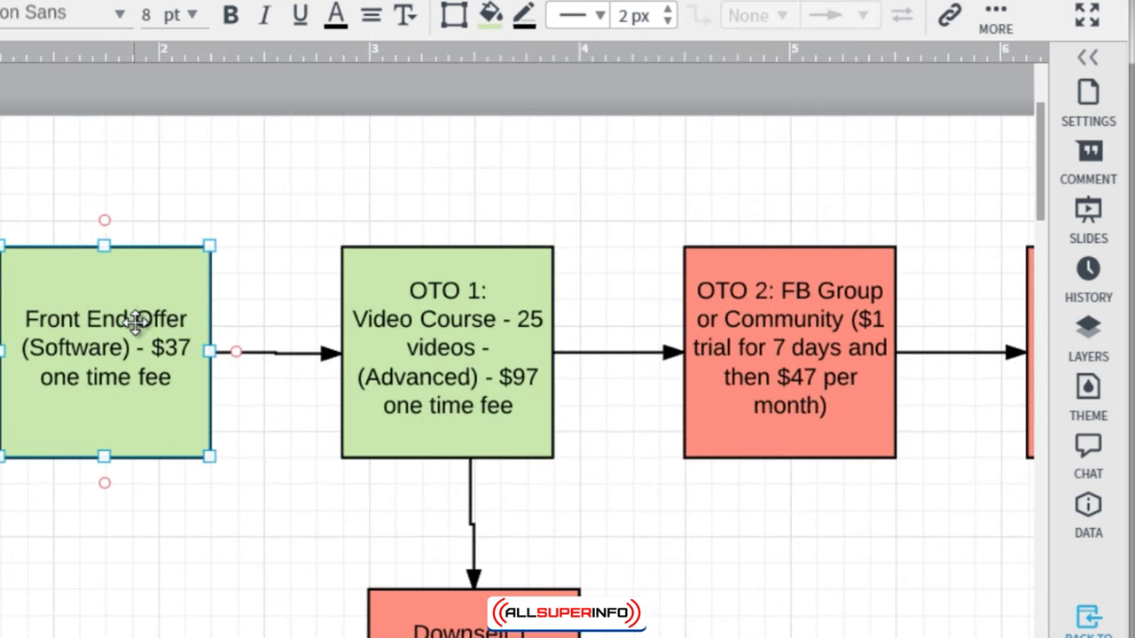
right_click(122, 286)
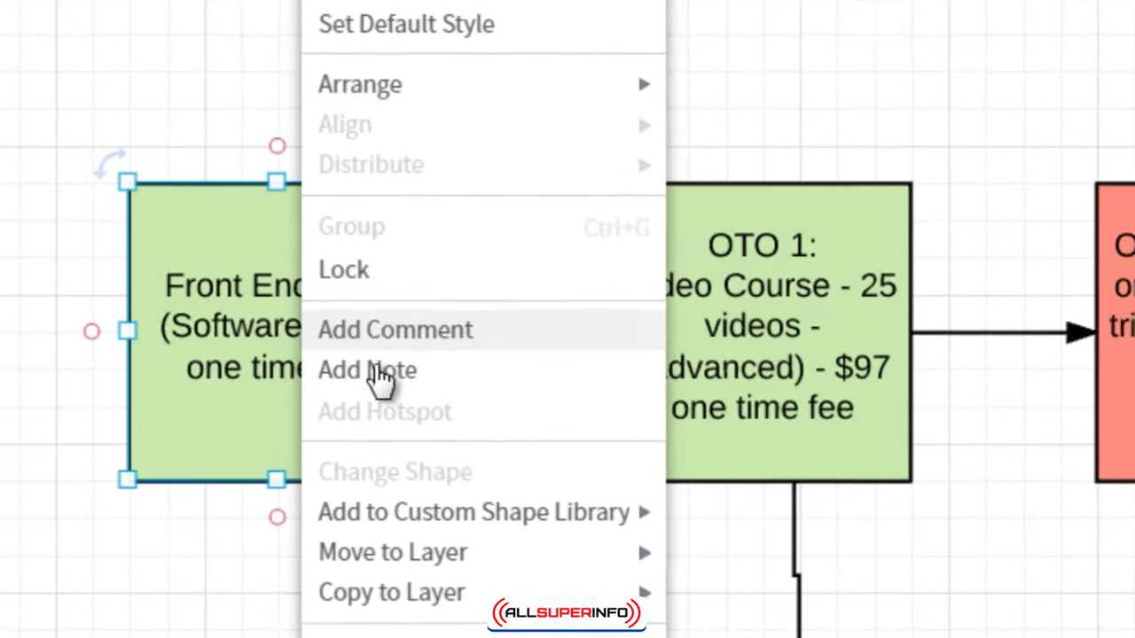
click(173, 379)
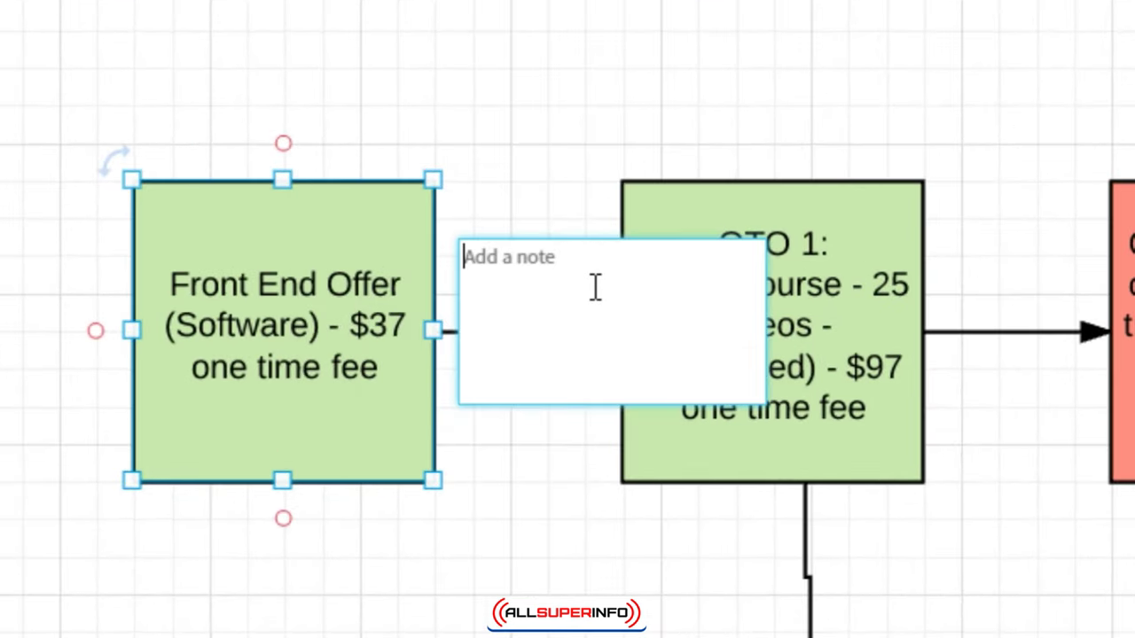
text(sales page =)
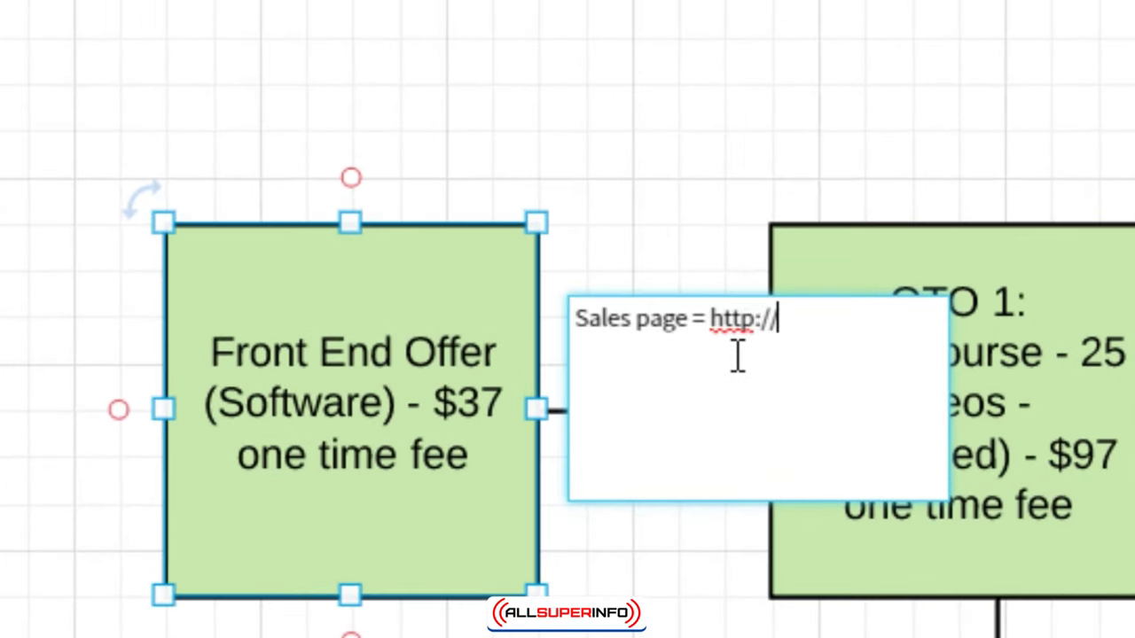
text(yourdomain.com)
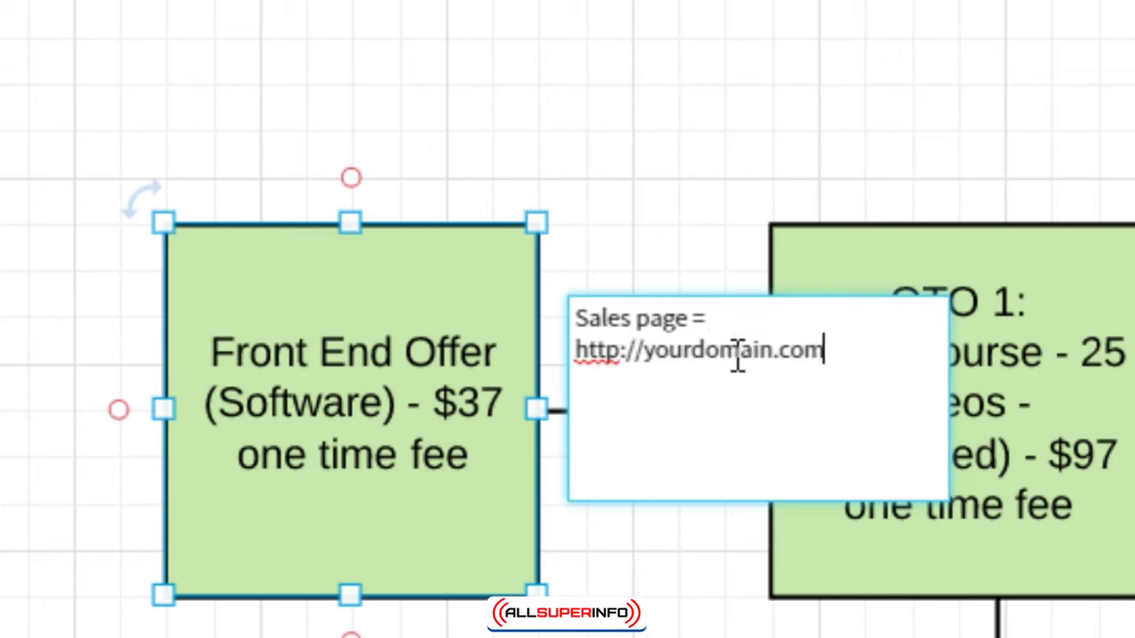
key(Return)
key(Return)
text(Down)
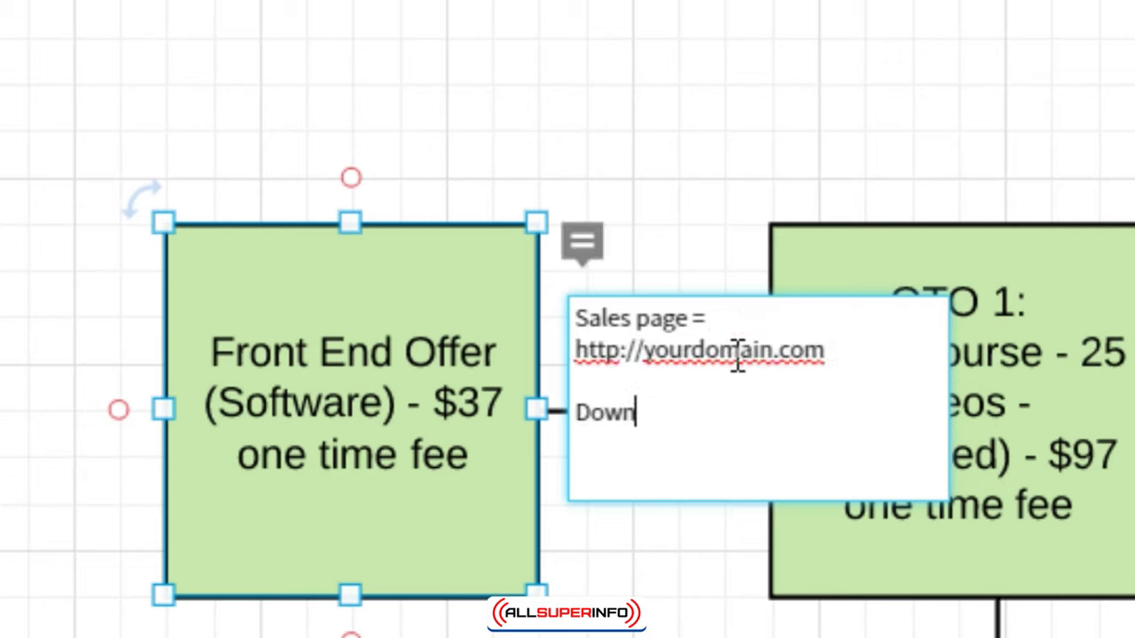
text(load /)
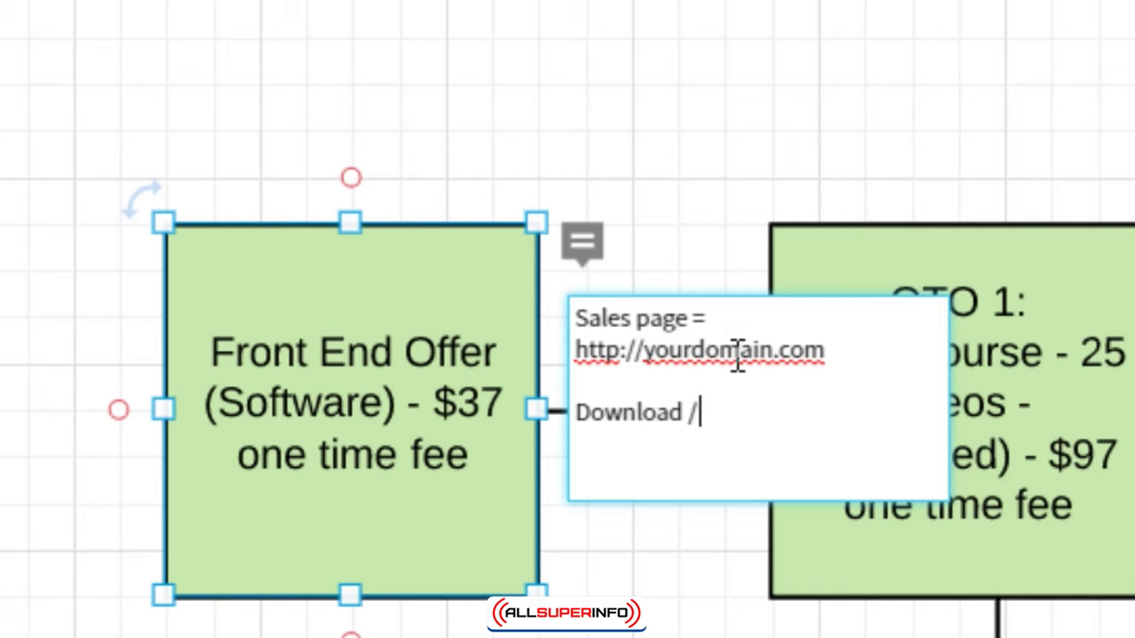
text( Thank You)
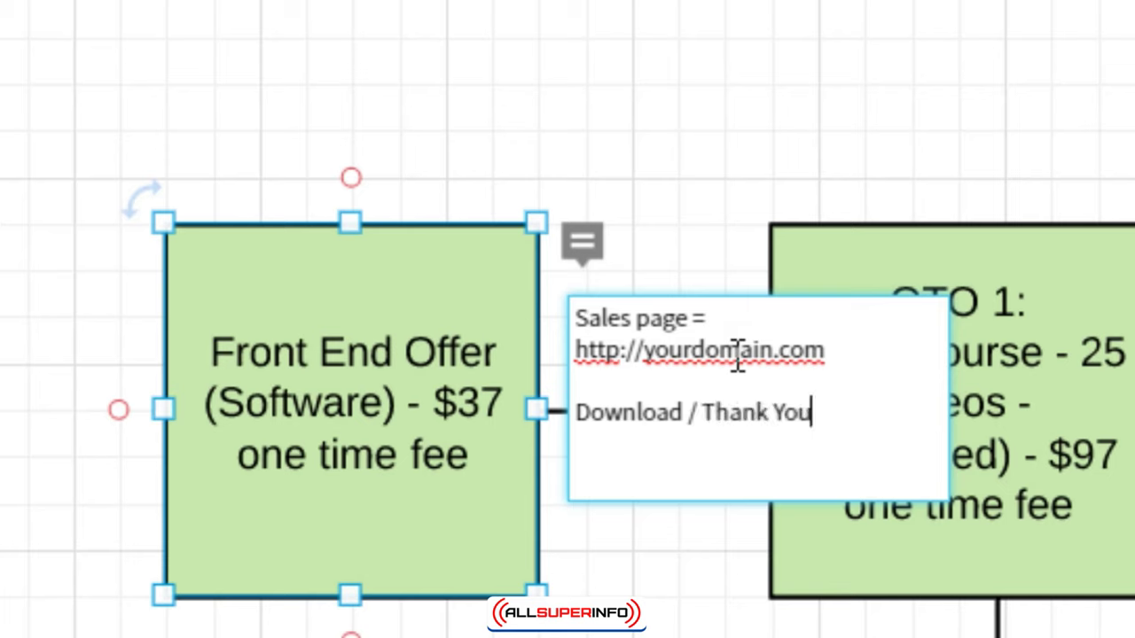
text( Page =)
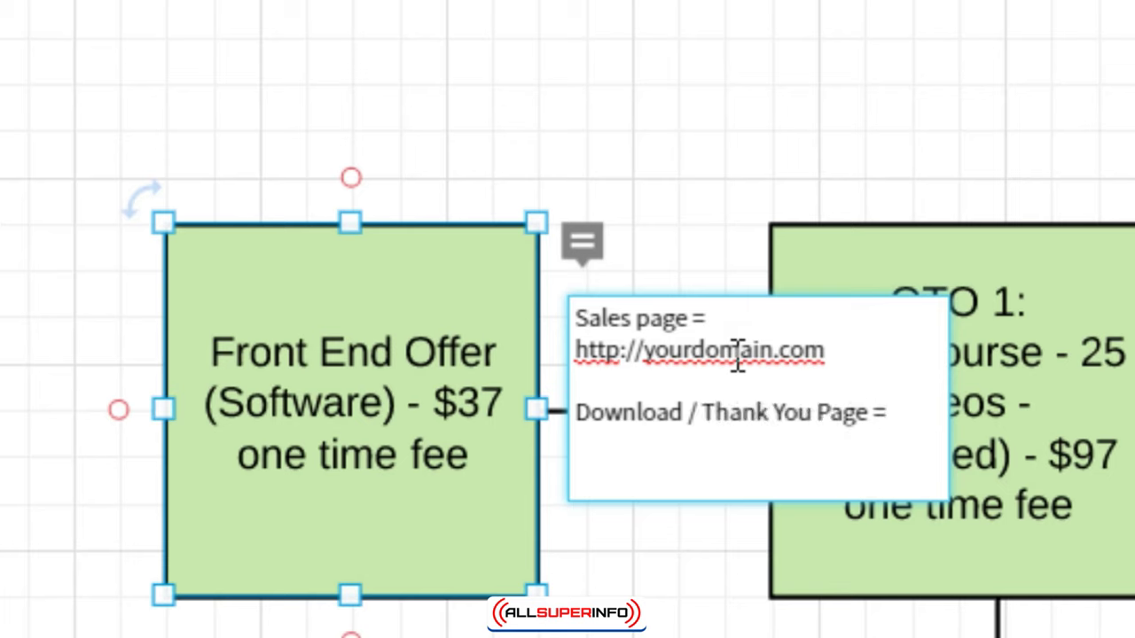
text( http)
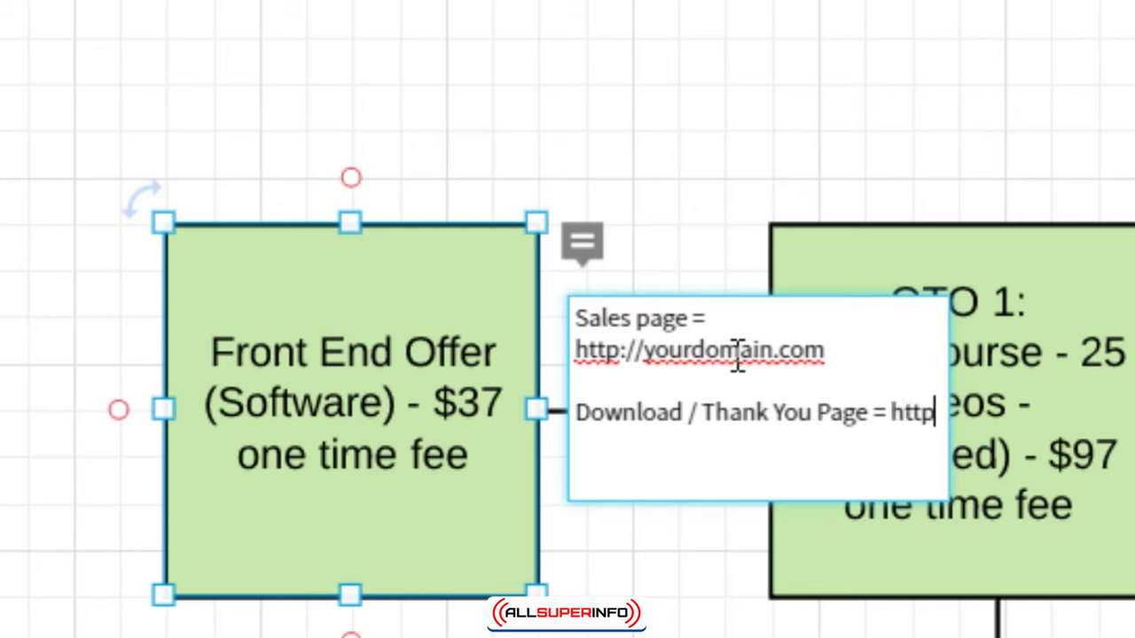
text(://your)
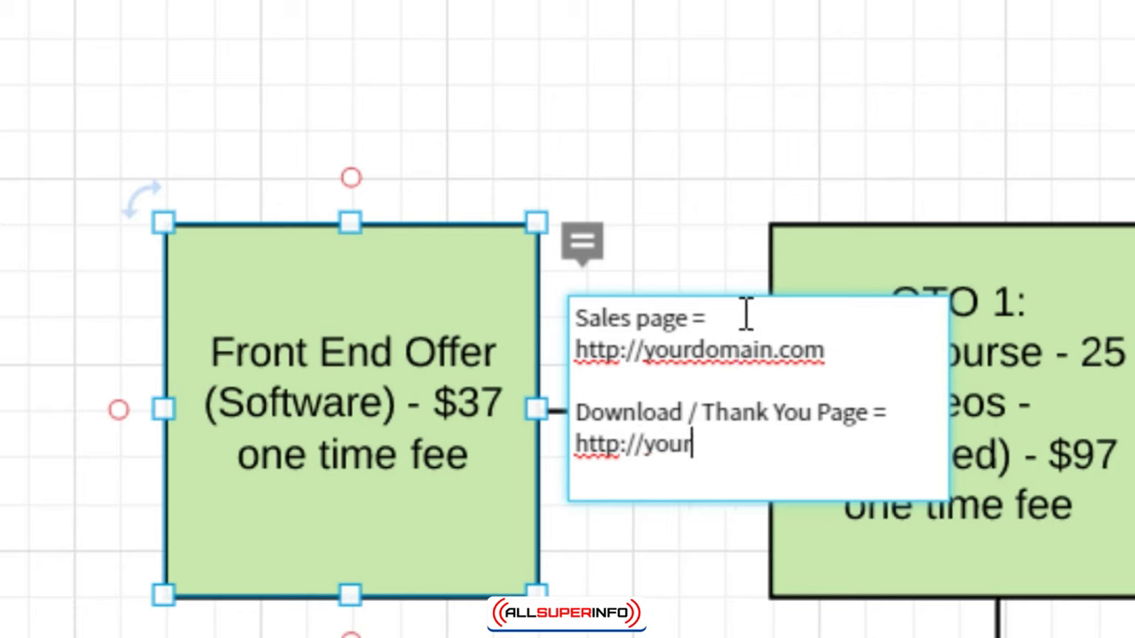
text(domain.com/)
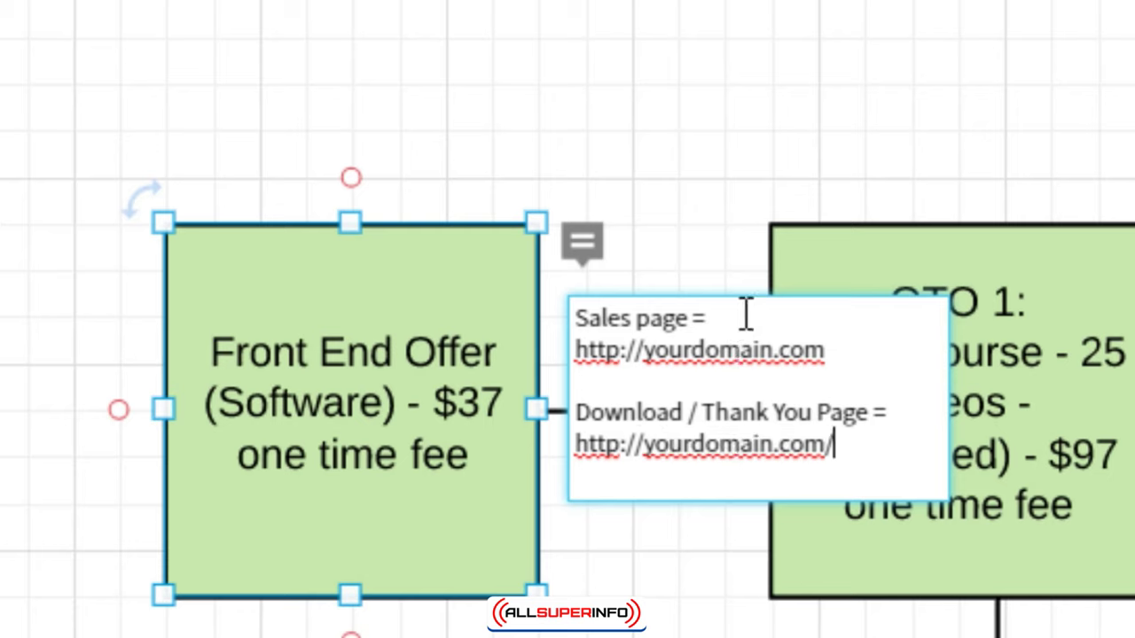
text(thanks2343.html)
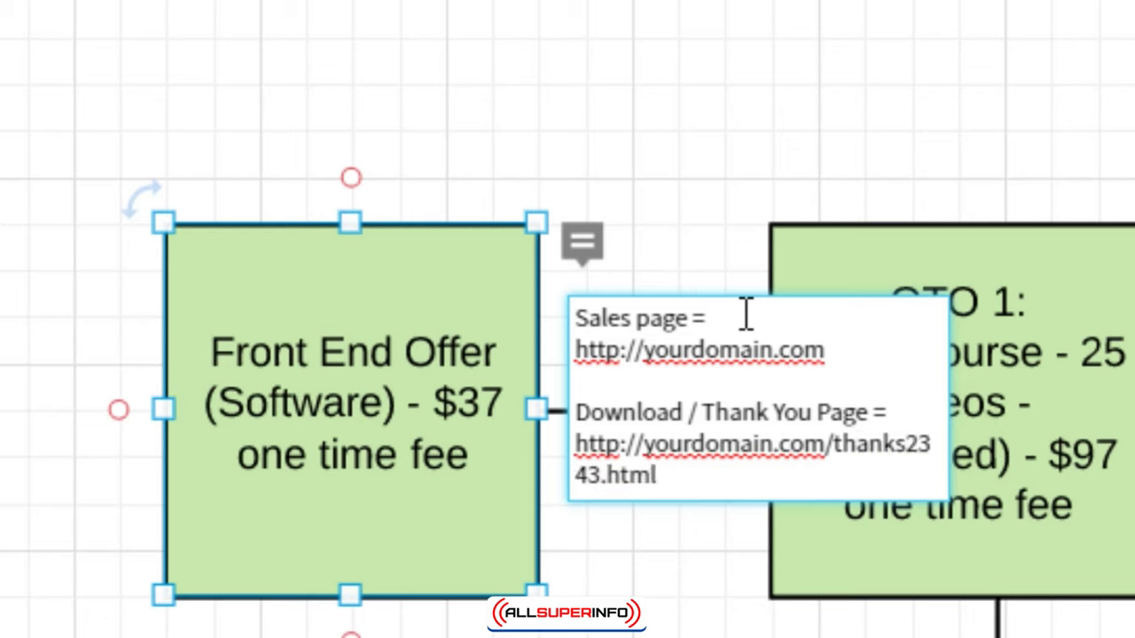
click(668, 62)
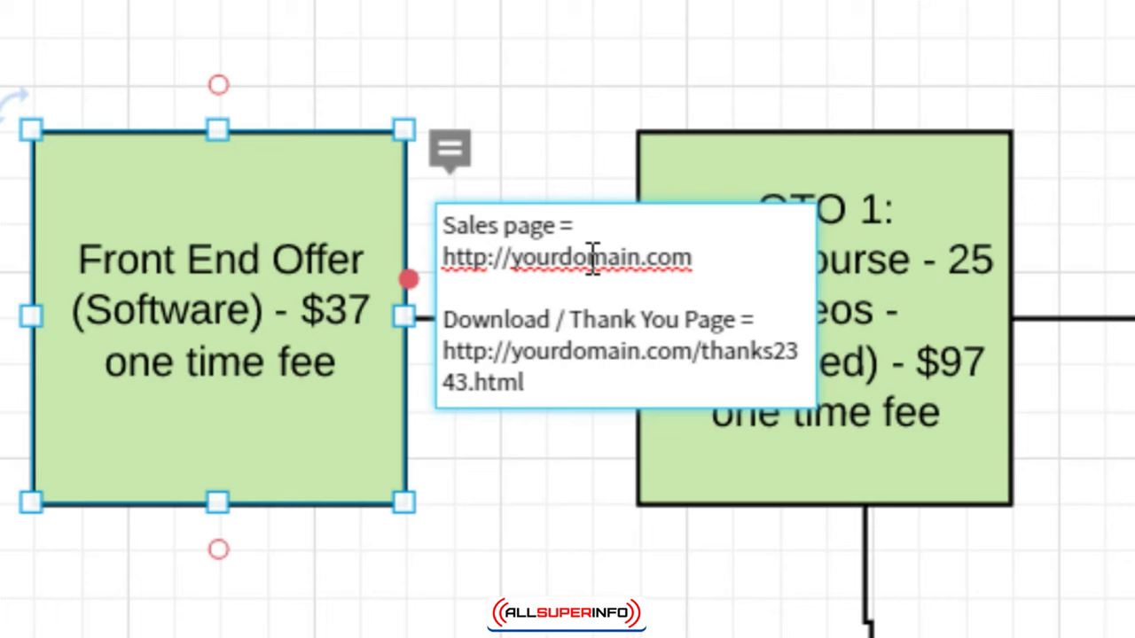
key(ctrl+a)
key(Escape)
right_click(938, 185)
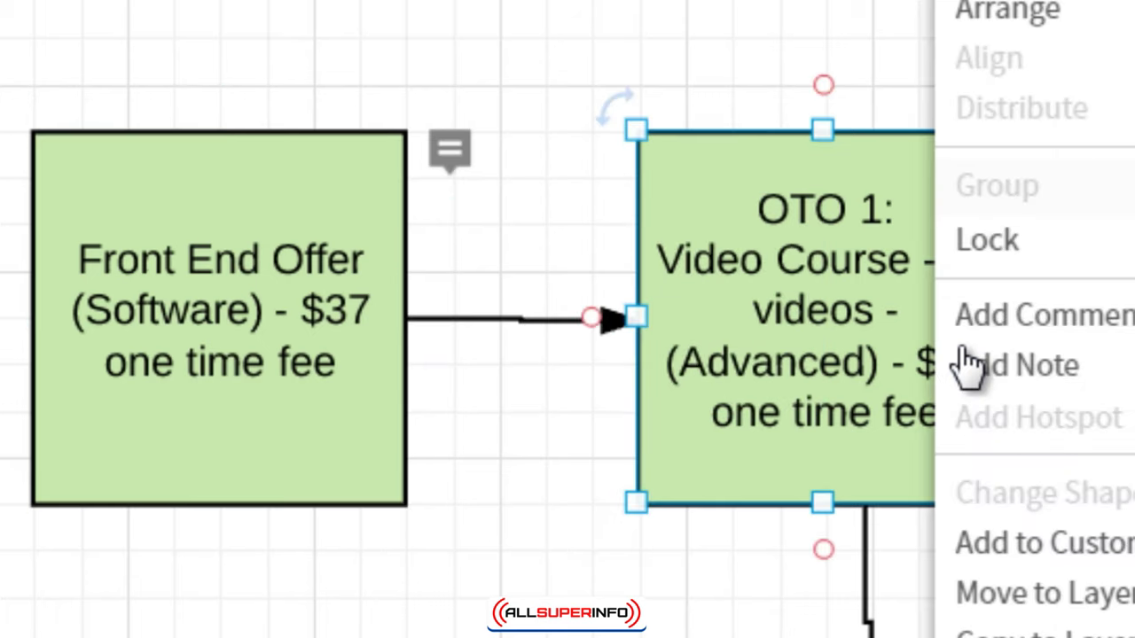
click(1002, 319)
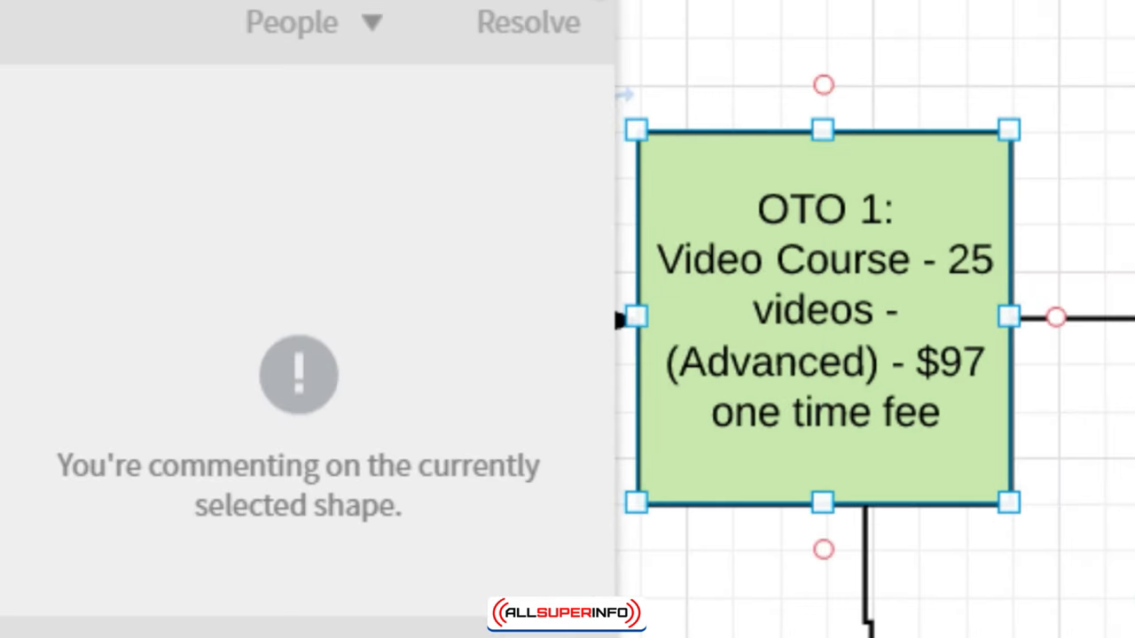
key(Escape)
Add a note to the OTO 1 box
right_click(479, 168)
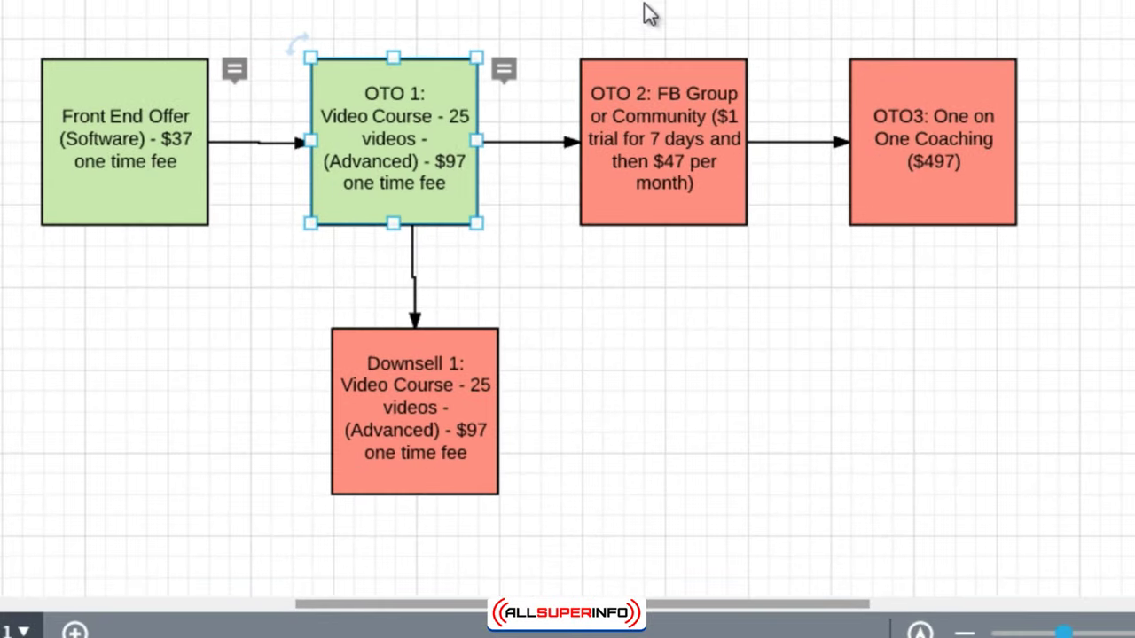
drag(626, 9, 1021, 263)
double_click(715, 371)
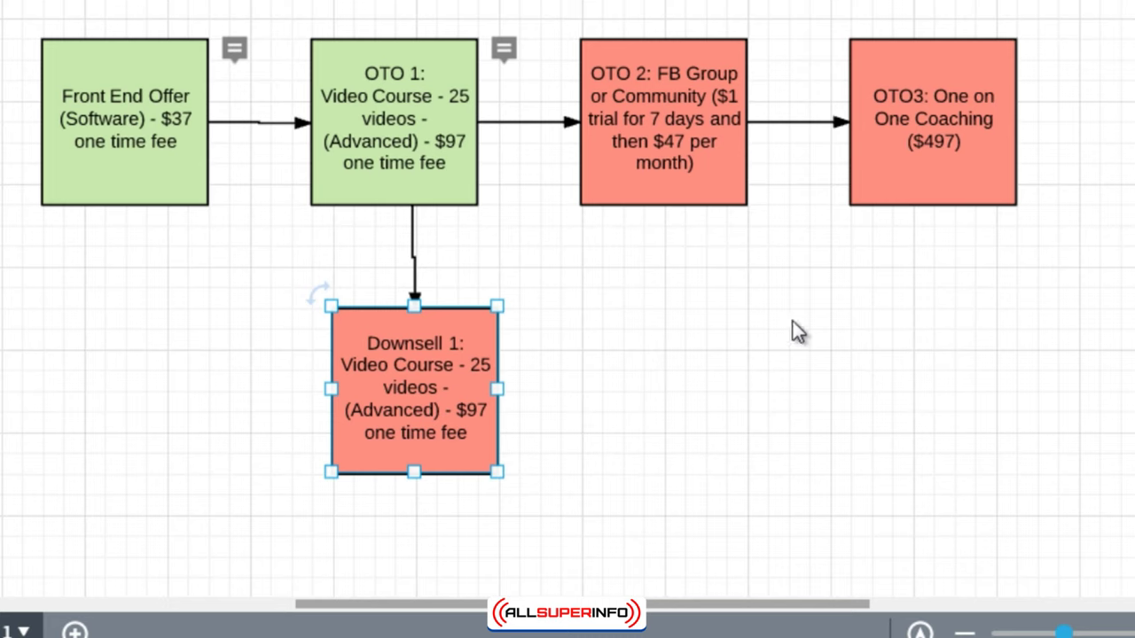
click(793, 322)
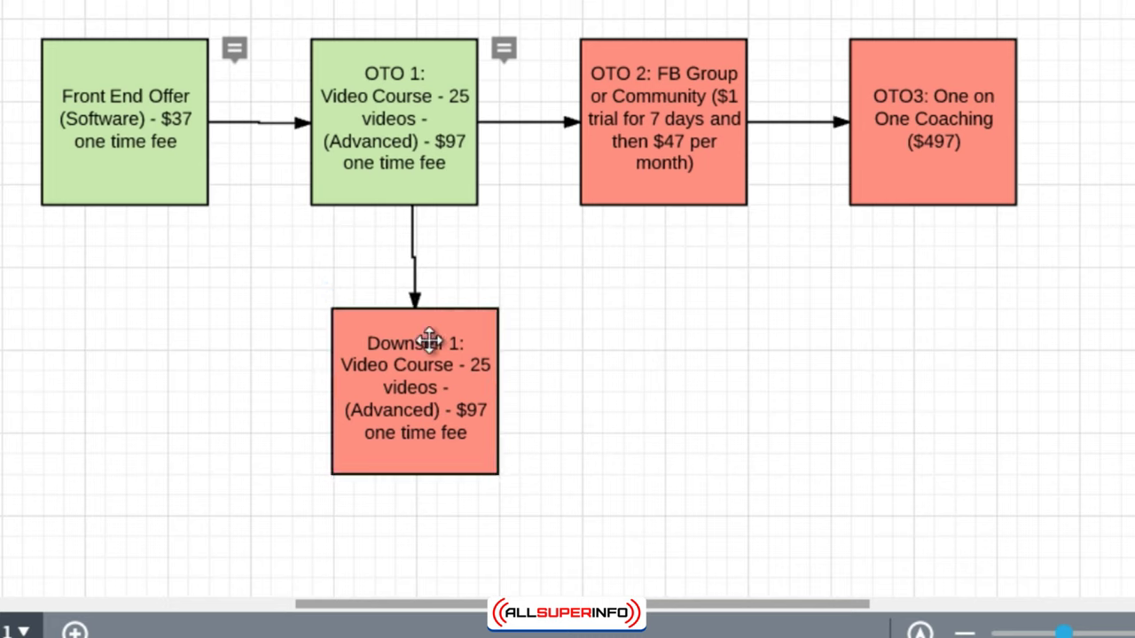
click(431, 350)
click(632, 152)
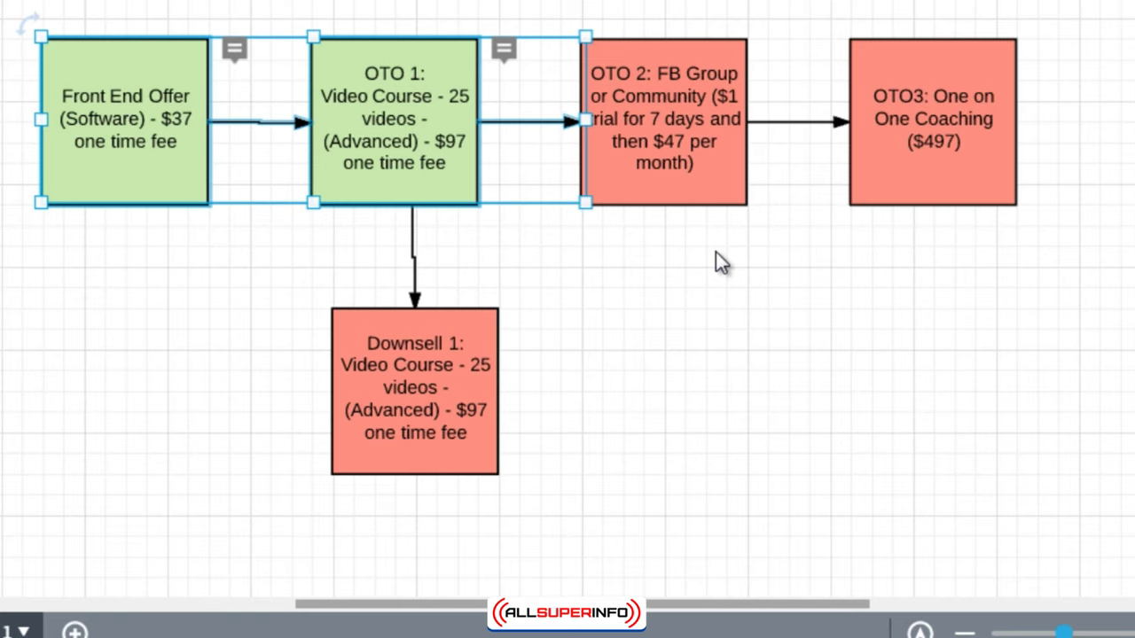
click(753, 336)
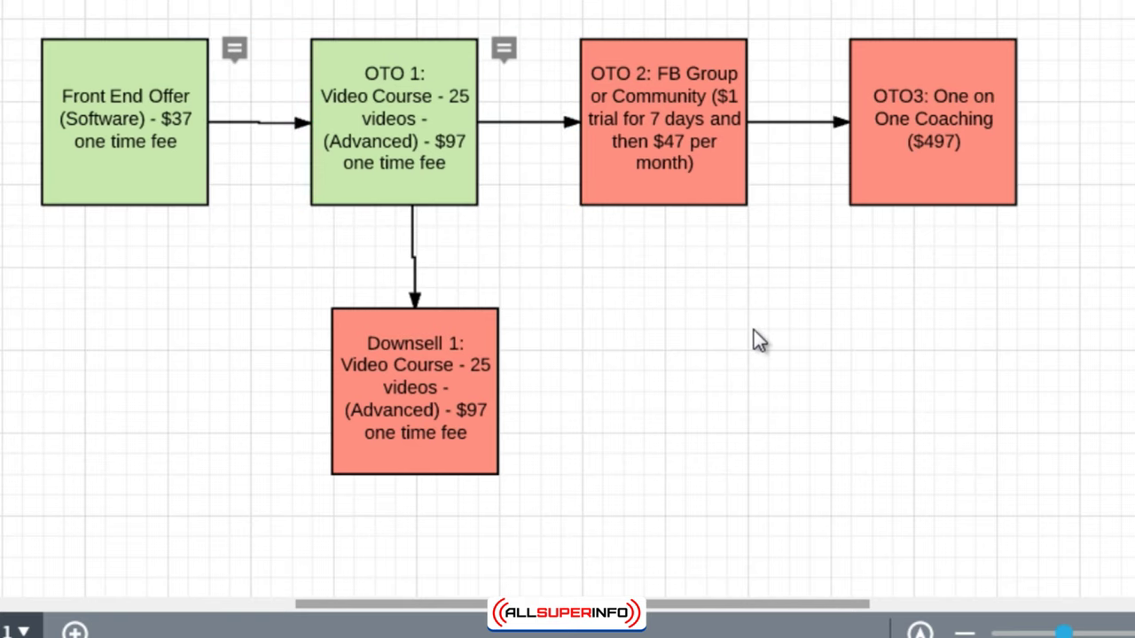